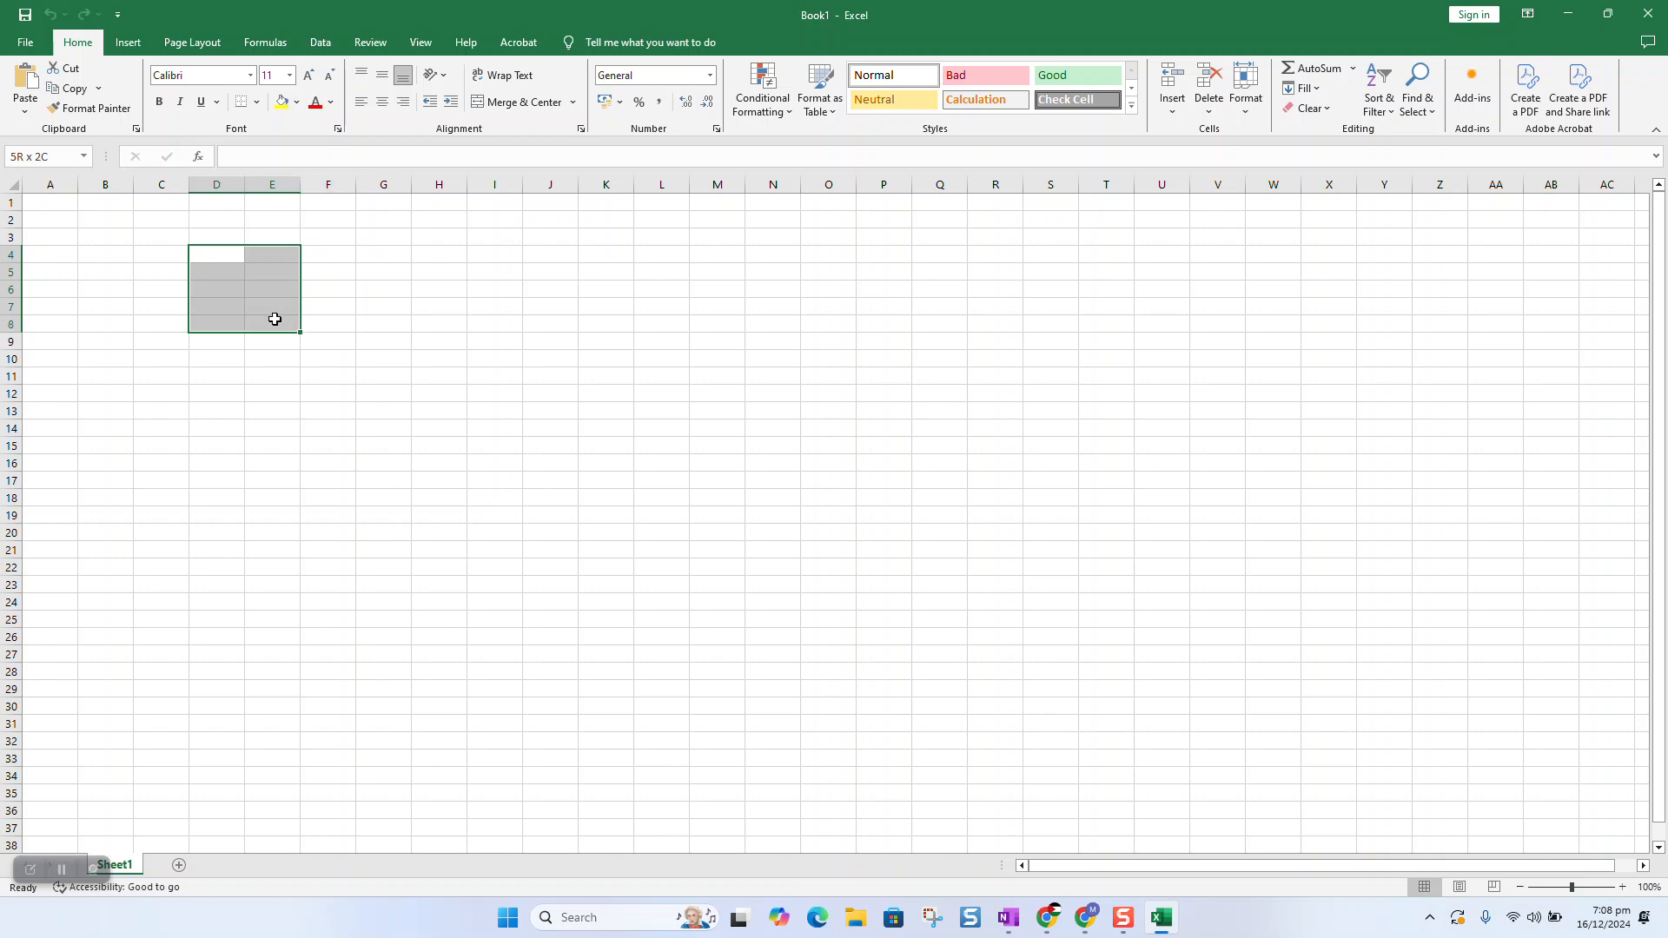
Convert D4:E8 into an Excel table and name its two headers Code and Barcode.
{"action": "key", "text": "ctrl+t"}
{"action": "left_click", "coordinate": [607, 439]}
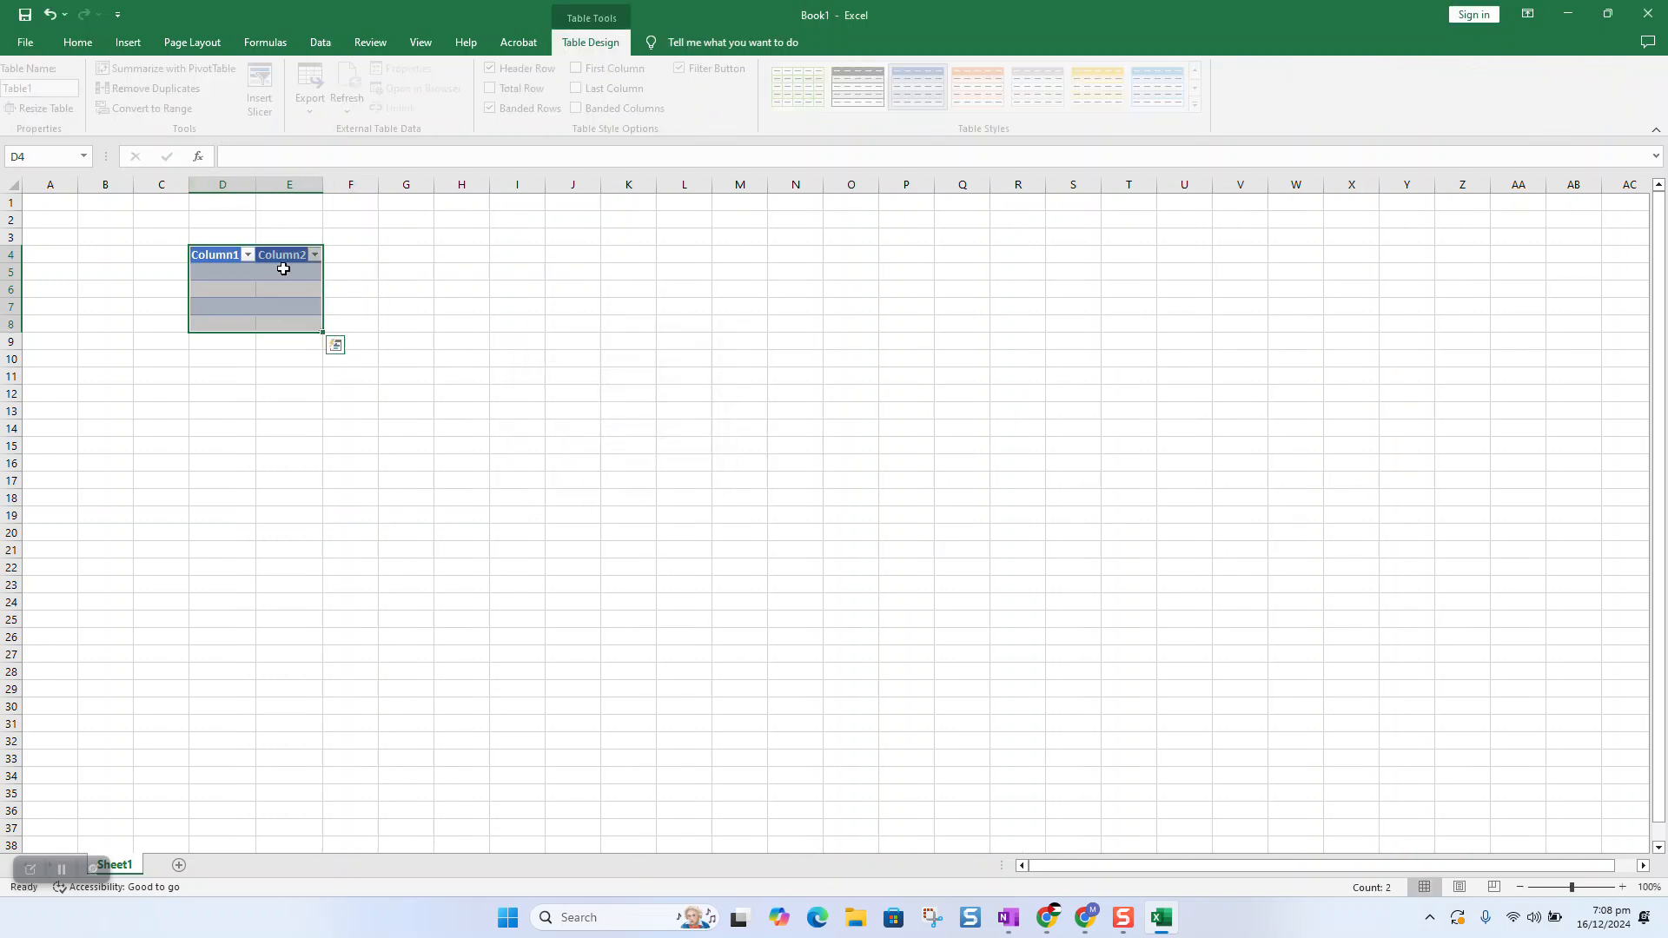
{"action": "left_click", "coordinate": [225, 254]}
{"action": "type", "text": "Coee"}
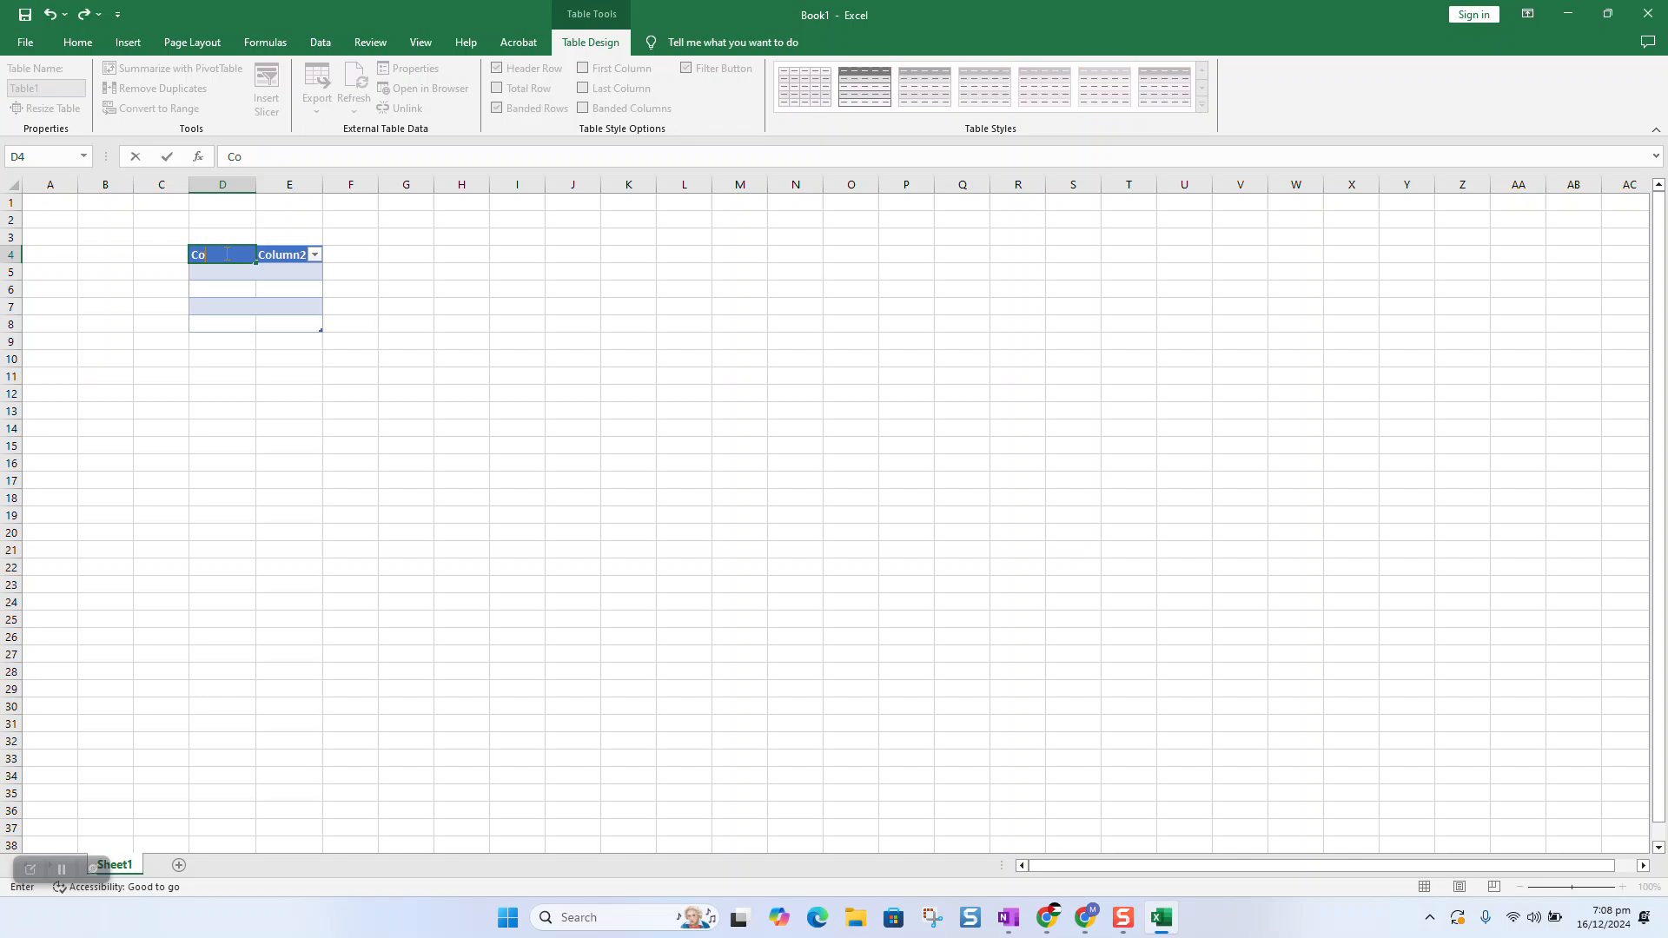
{"action": "key", "text": "Tab"}
{"action": "key", "text": "BackSpace"}
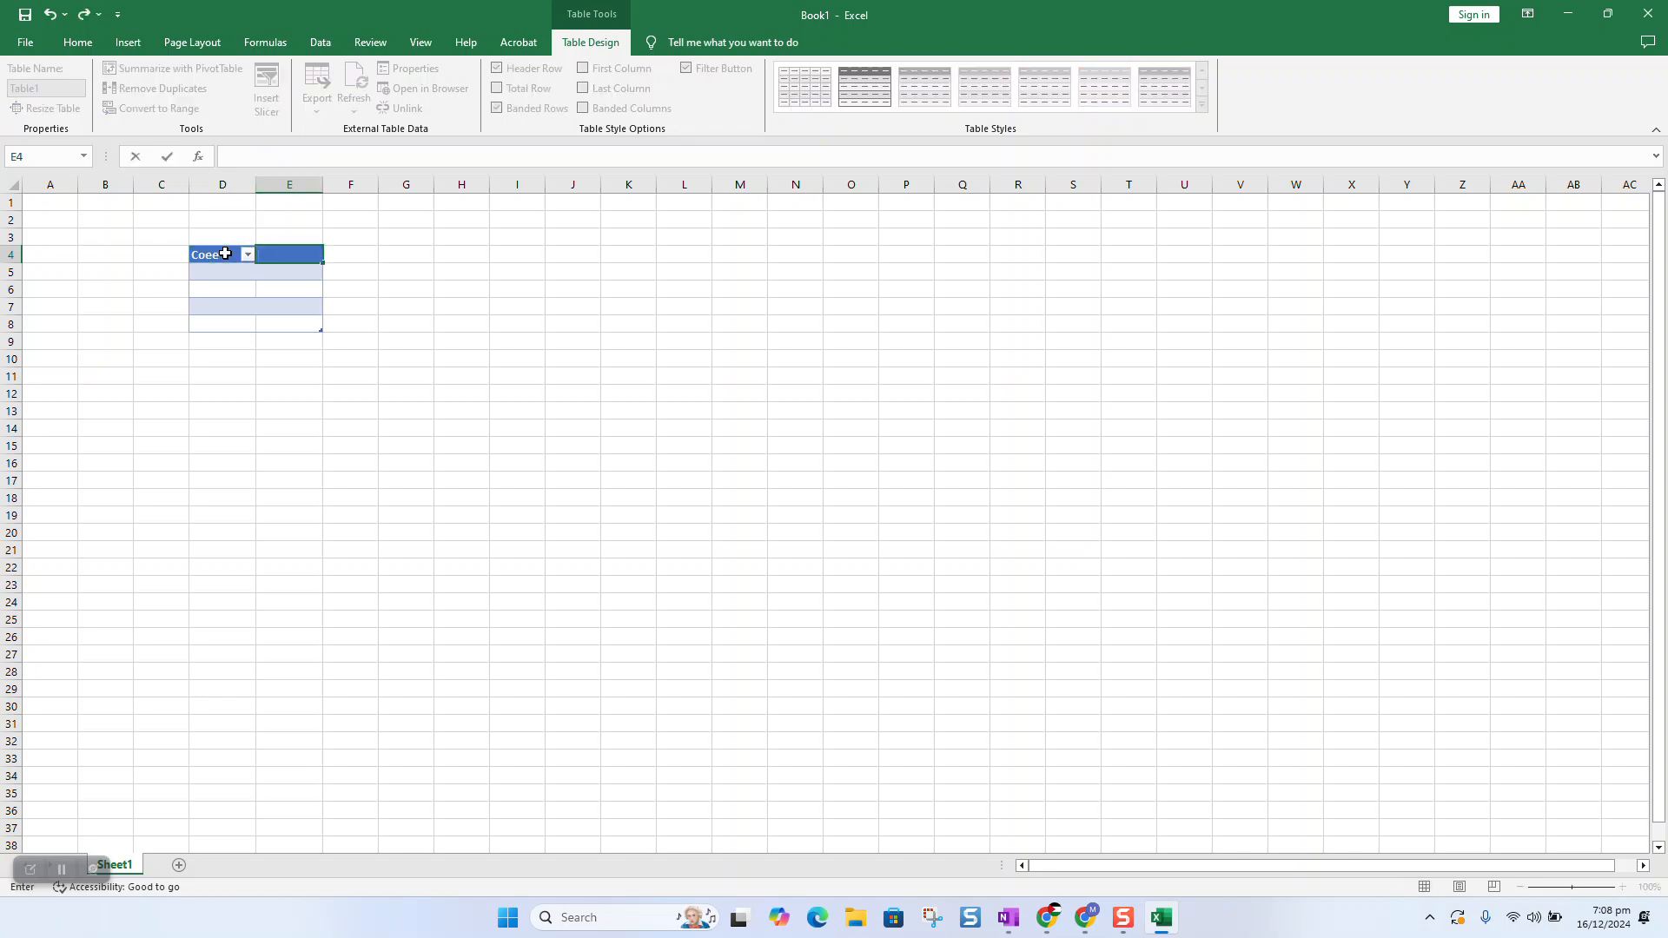
{"action": "key", "text": "Escape"}
{"action": "type", "text": "Bar"}
Zoom in on the sheet and widen column D to fit longer codes.
{"action": "left_click", "coordinate": [1400, 705]}
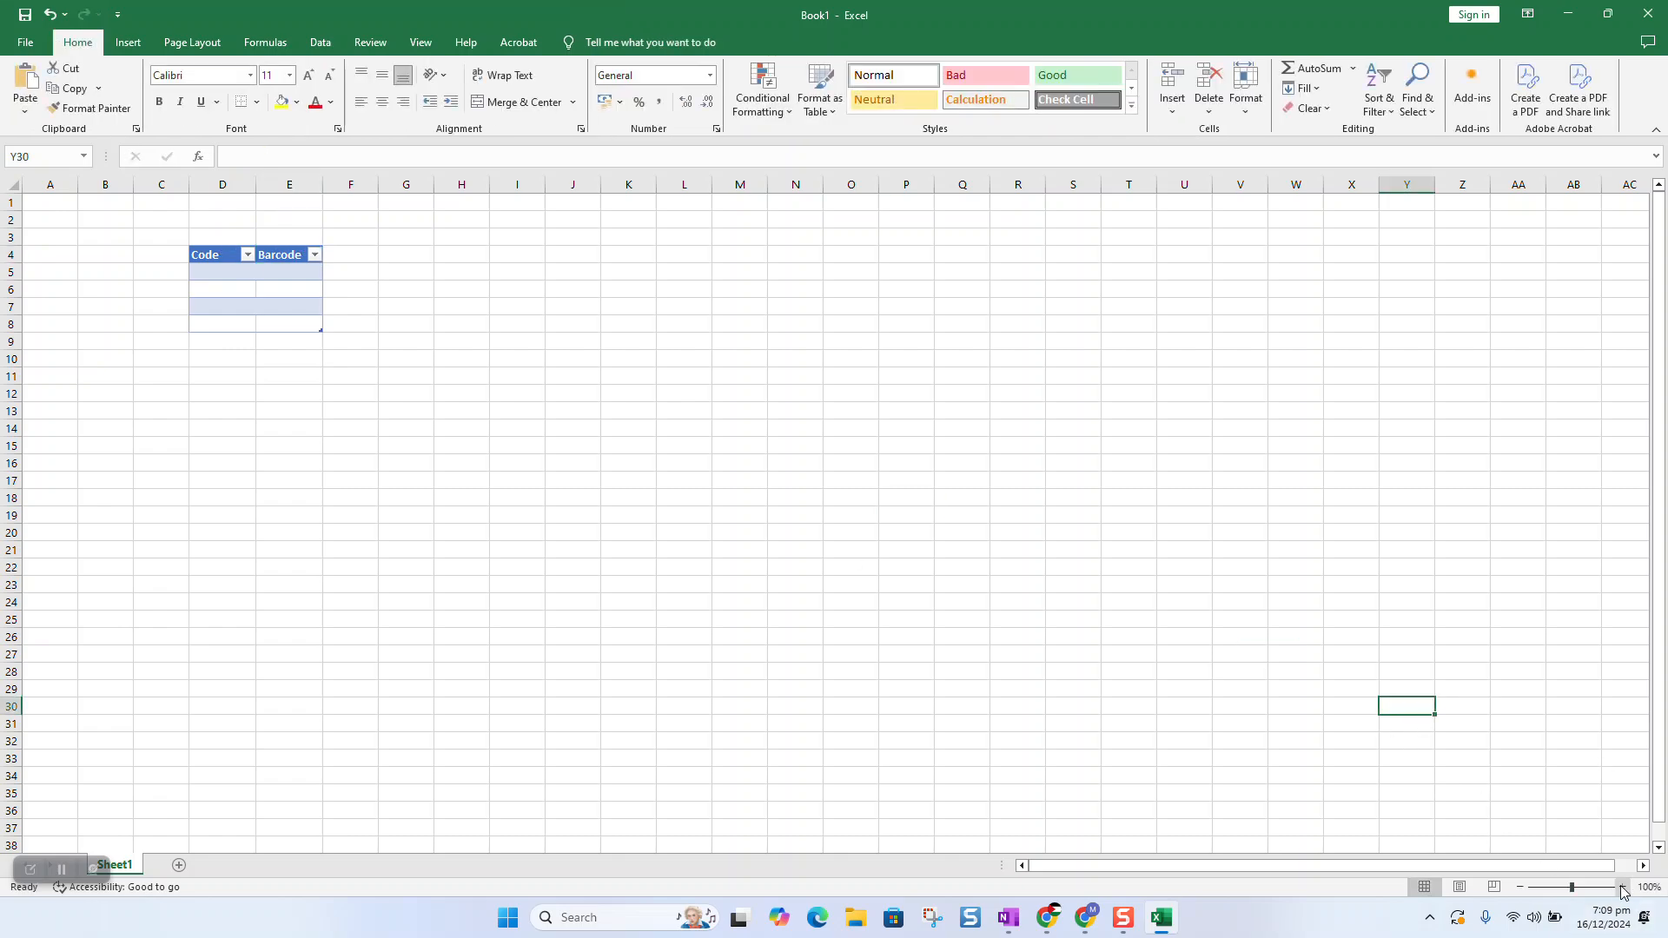
{"action": "left_click", "coordinate": [1623, 887]}
{"action": "left_click", "coordinate": [1623, 887]}
{"action": "left_click", "coordinate": [1623, 886]}
{"action": "left_click", "coordinate": [1622, 887]}
{"action": "left_click", "coordinate": [1623, 887]}
{"action": "left_click", "coordinate": [1623, 887]}
{"action": "left_click_drag", "start_coordinate": [1411, 866], "coordinate": [1216, 866]}
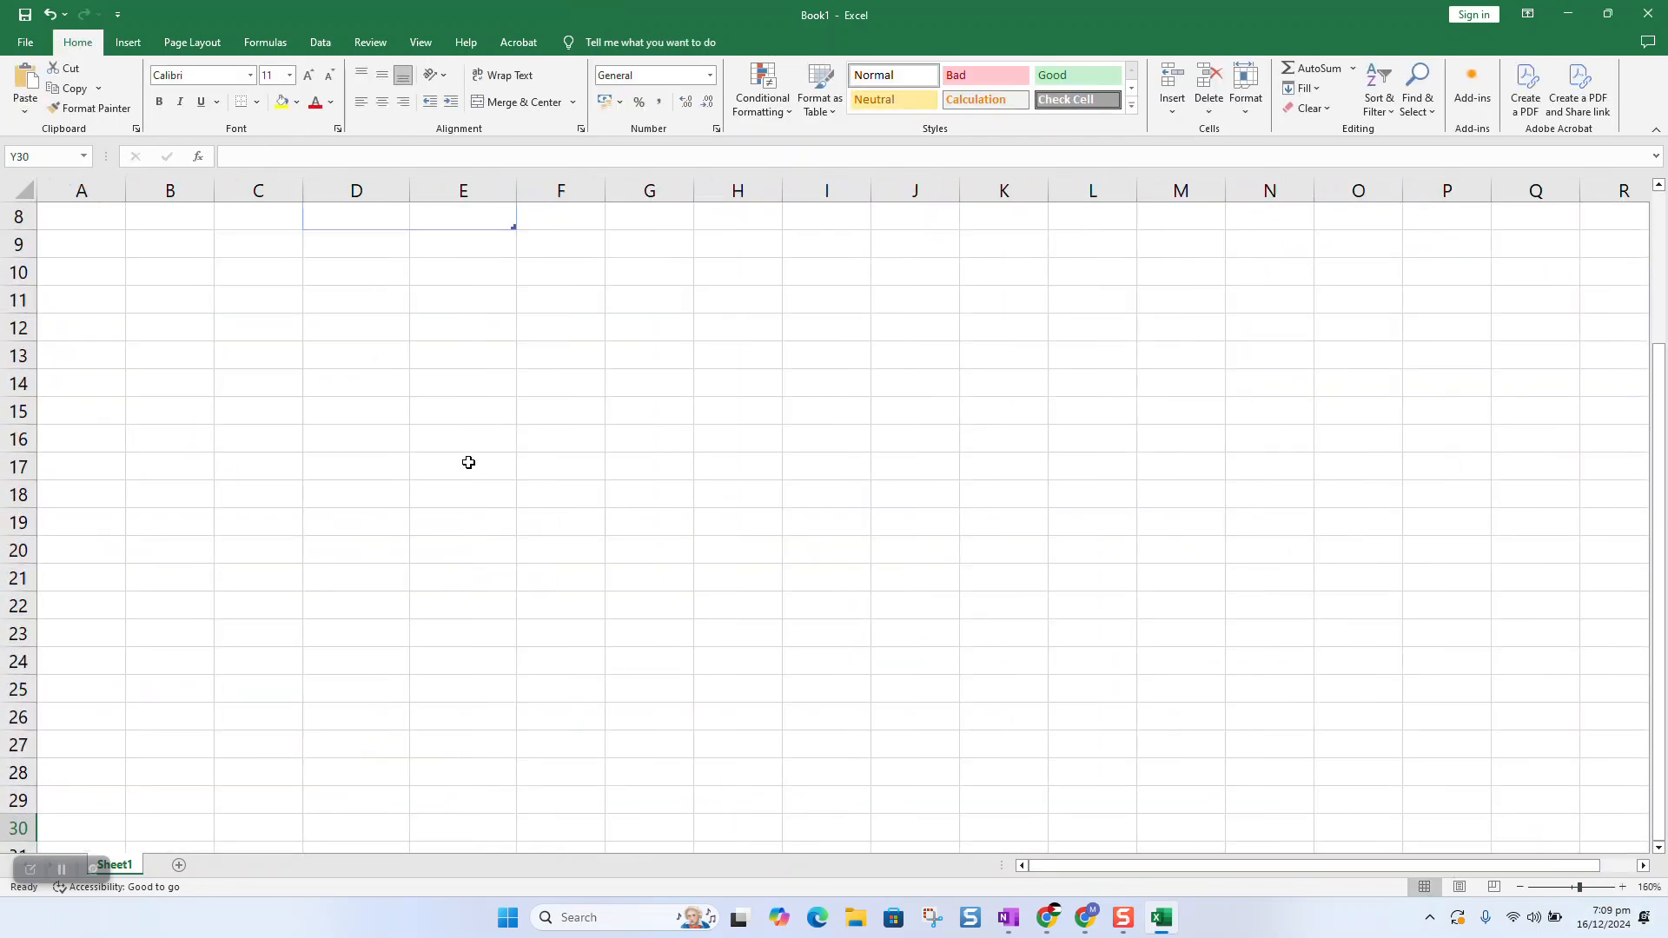
{"action": "scroll", "coordinate": [413, 489], "scroll_direction": "up", "scroll_amount": 3}
{"action": "left_click_drag", "start_coordinate": [410, 190], "coordinate": [472, 190]}
Enter the codes 12938475, 120947cvgdf and txcdhfhs in cells D5 to D7.
{"action": "left_click", "coordinate": [414, 321]}
{"action": "type", "text": "012938475"}
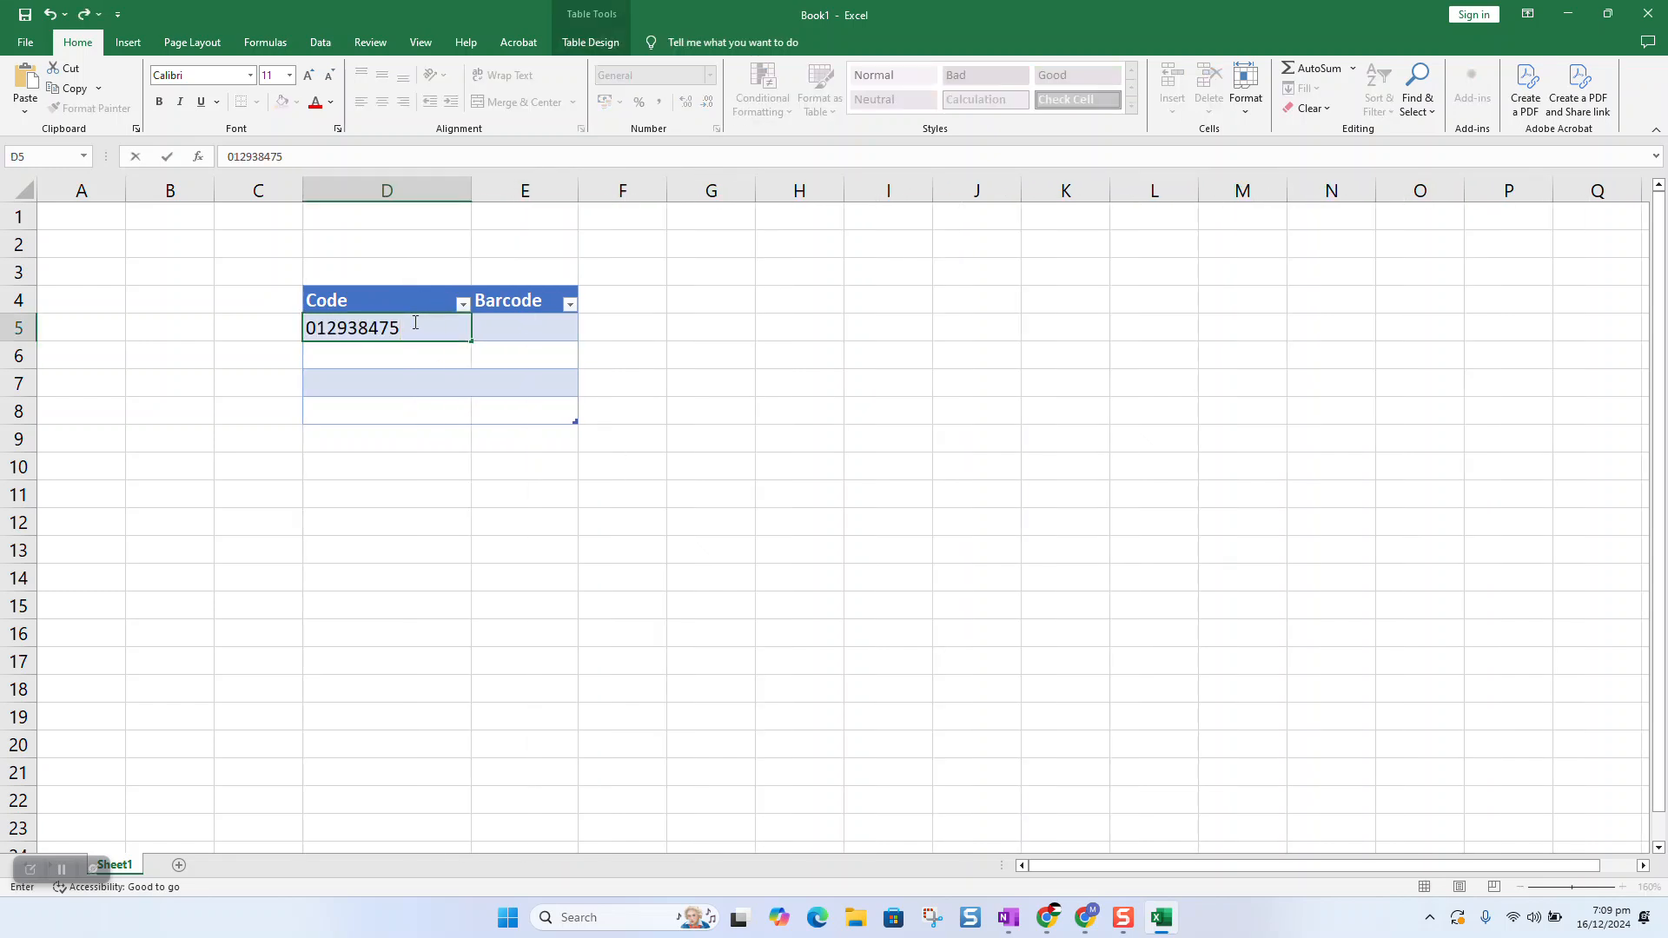
{"action": "left_click", "coordinate": [403, 349]}
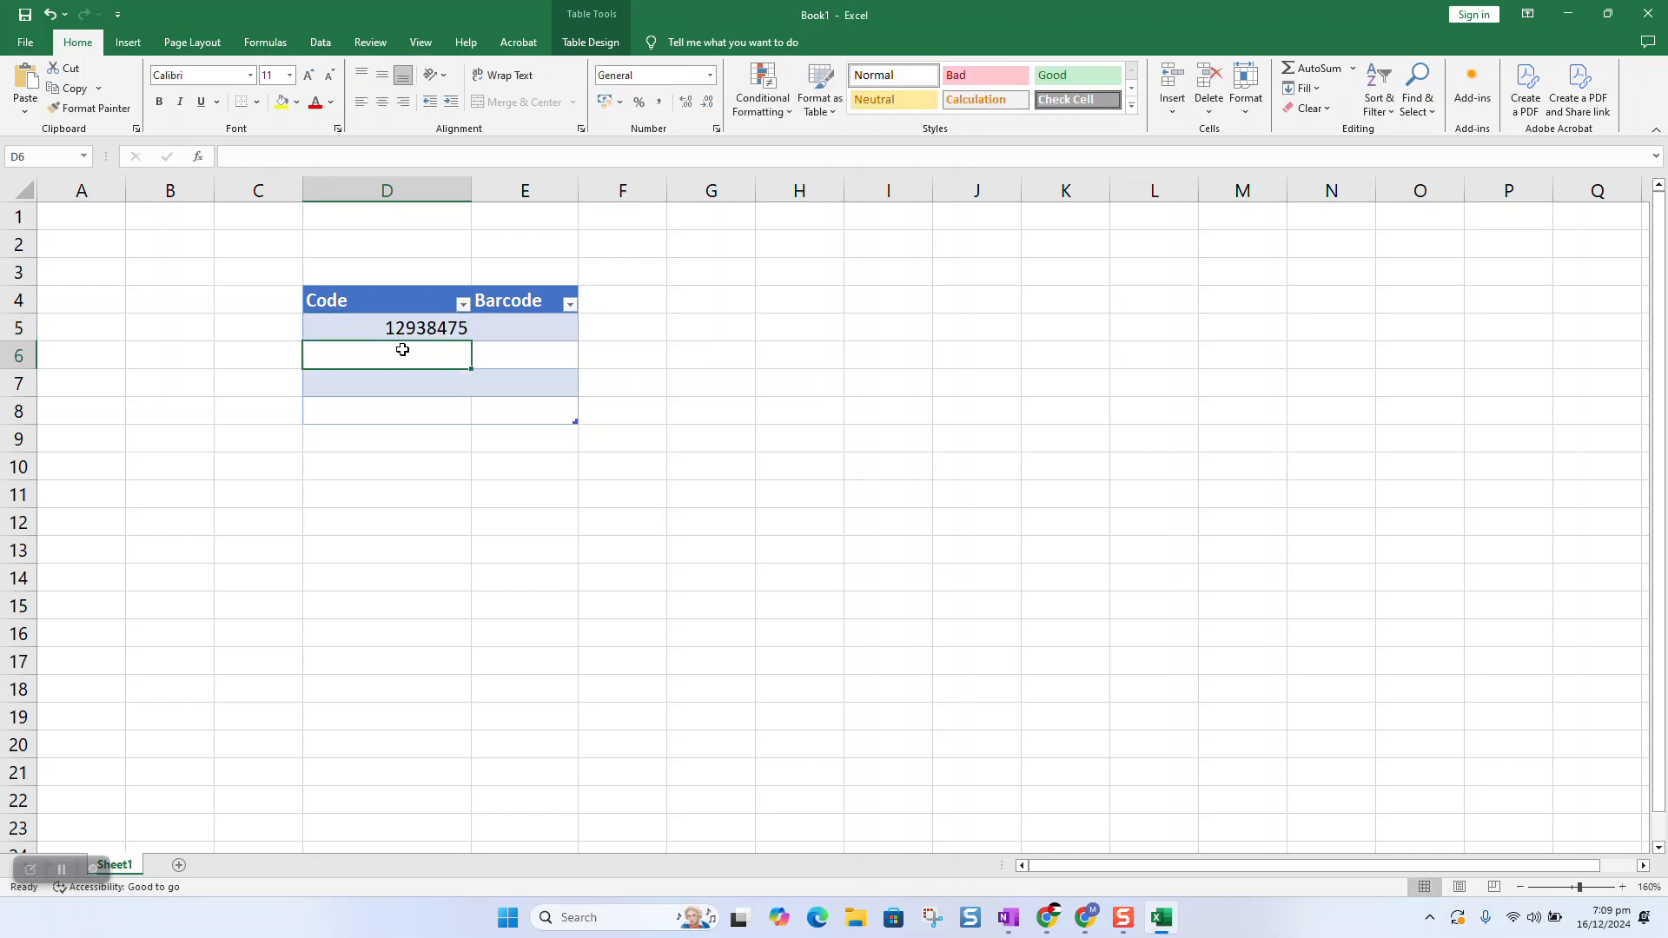
{"action": "type", "text": "120947cvgdf"}
{"action": "key", "text": "Return"}
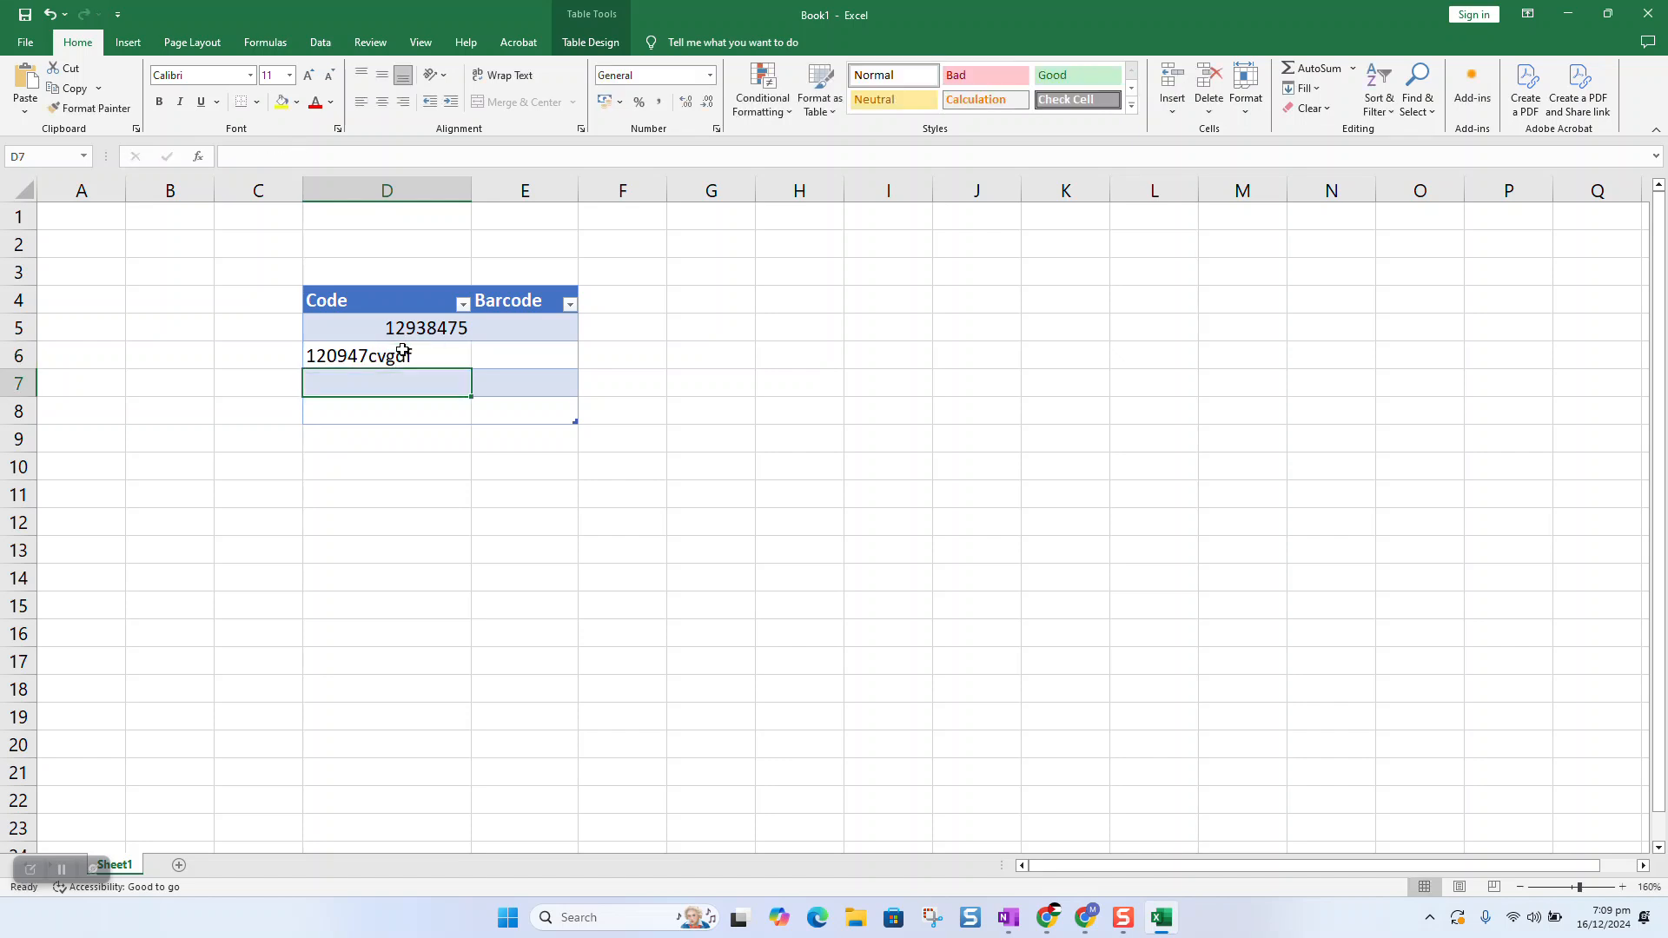
{"action": "type", "text": "txc"}
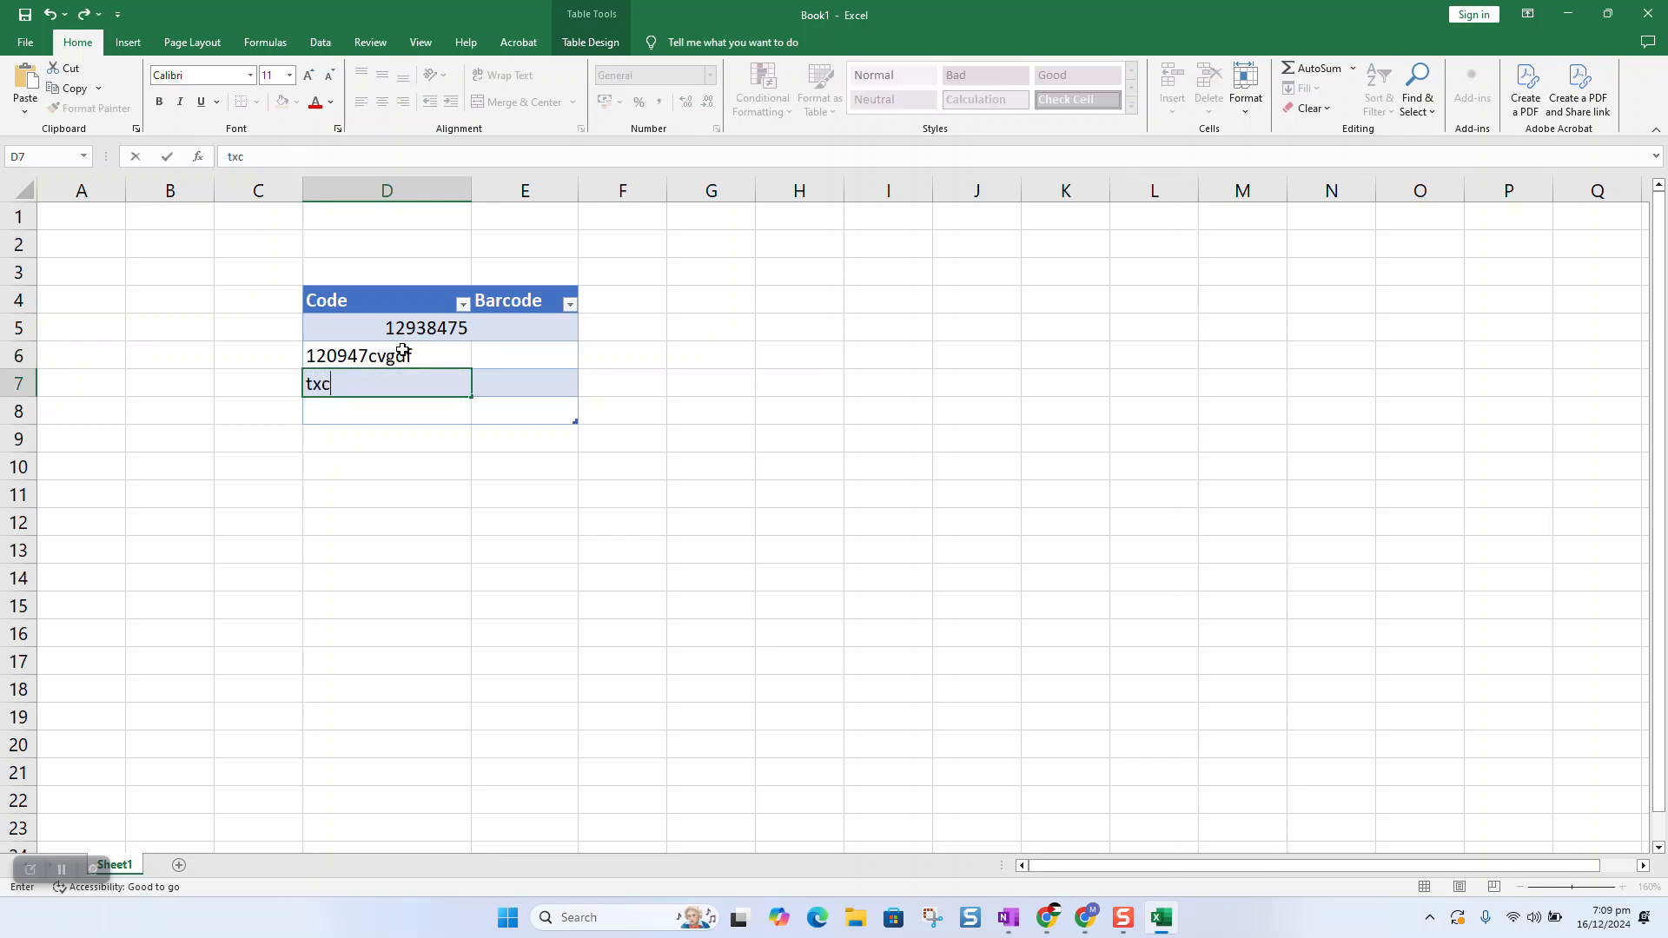
{"action": "type", "text": "dhfhs"}
{"action": "left_click", "coordinate": [255, 519]}
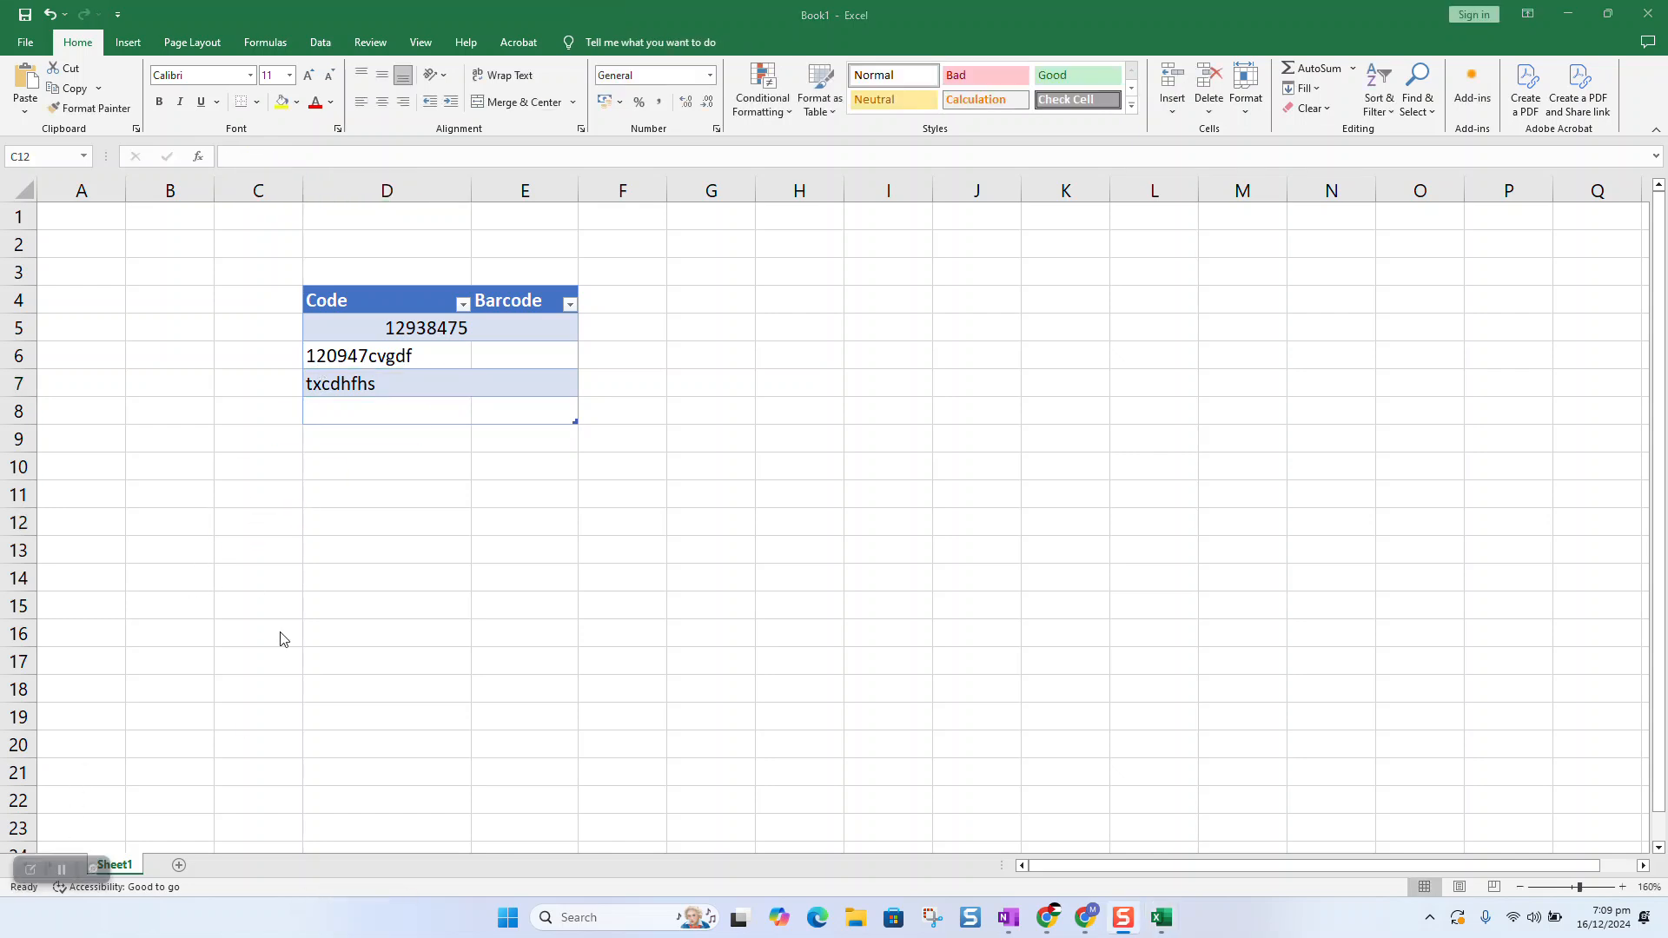
Give D5 the Number format with no decimal places.
{"action": "left_click", "coordinate": [368, 329]}
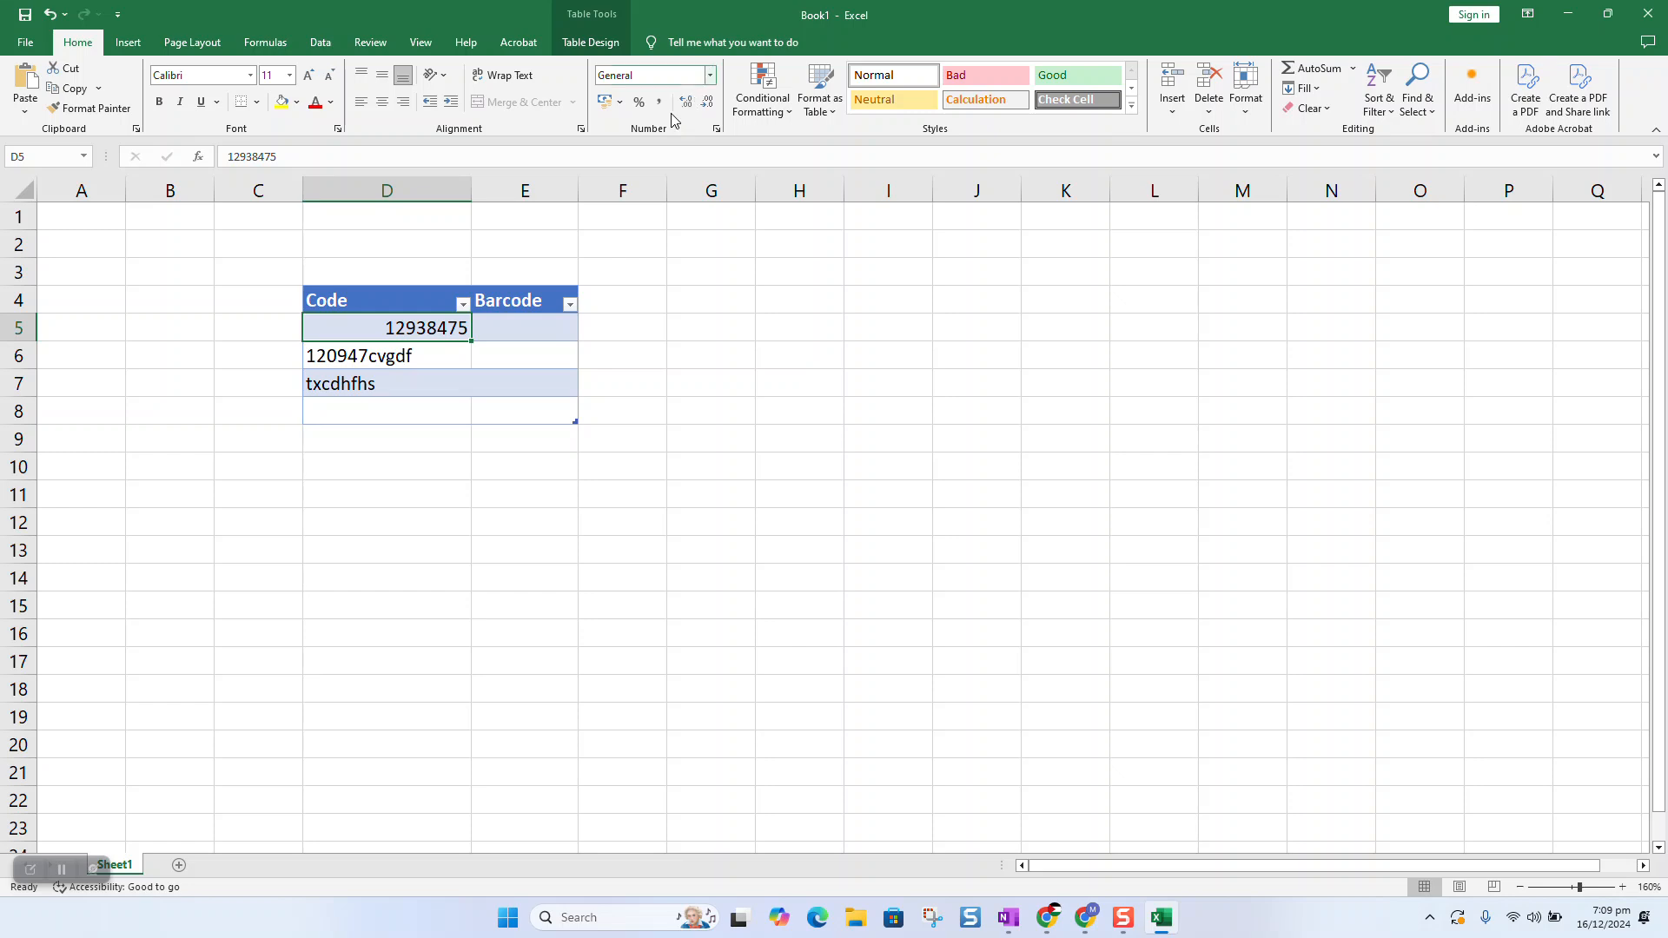
{"action": "left_click", "coordinate": [711, 74]}
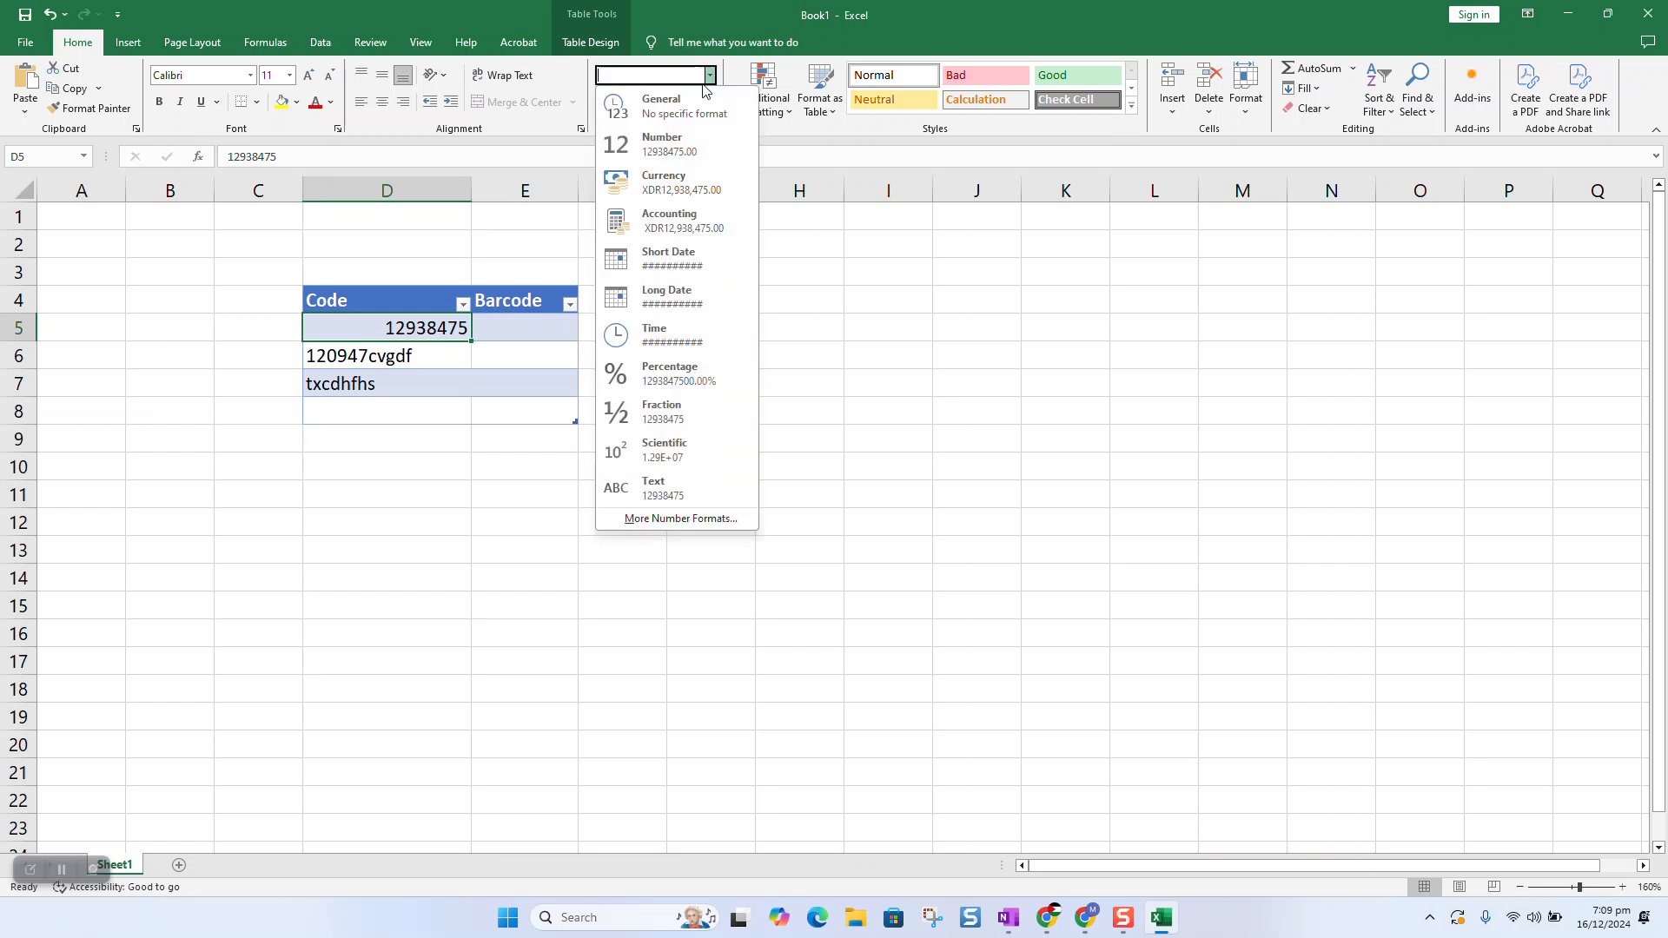
{"action": "left_click", "coordinate": [697, 153]}
{"action": "left_click", "coordinate": [707, 102]}
{"action": "left_click", "coordinate": [707, 101]}
Apply the Text format to the codes in D6:D7.
{"action": "left_click_drag", "start_coordinate": [404, 363], "coordinate": [398, 374]}
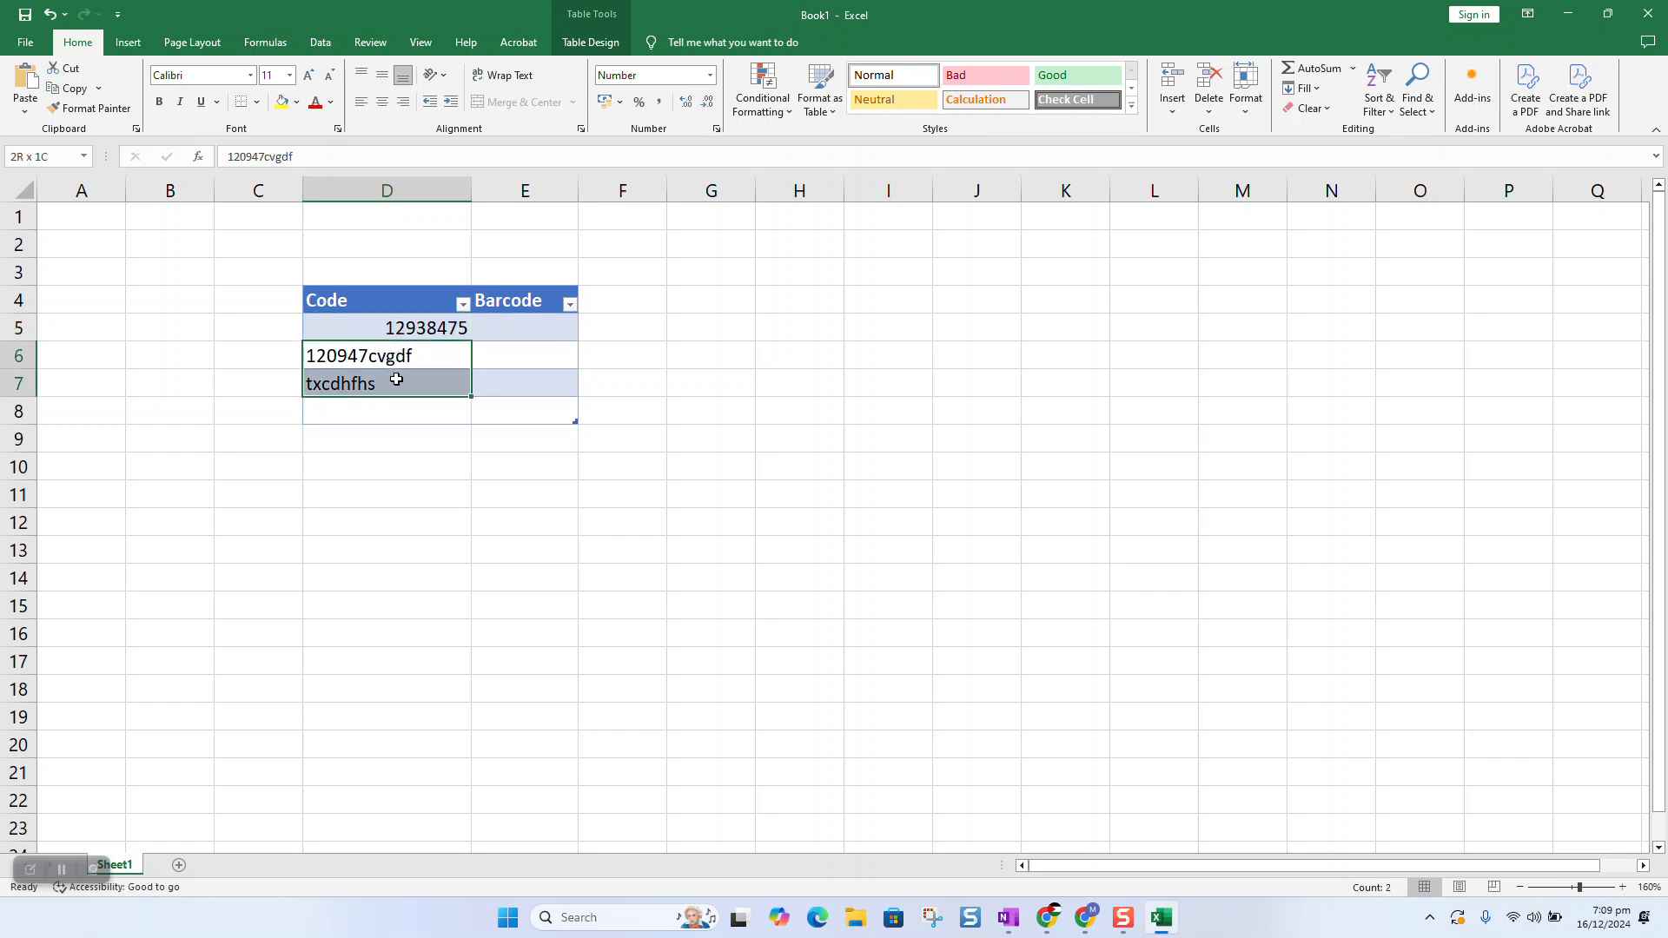
{"action": "left_click", "coordinate": [710, 75]}
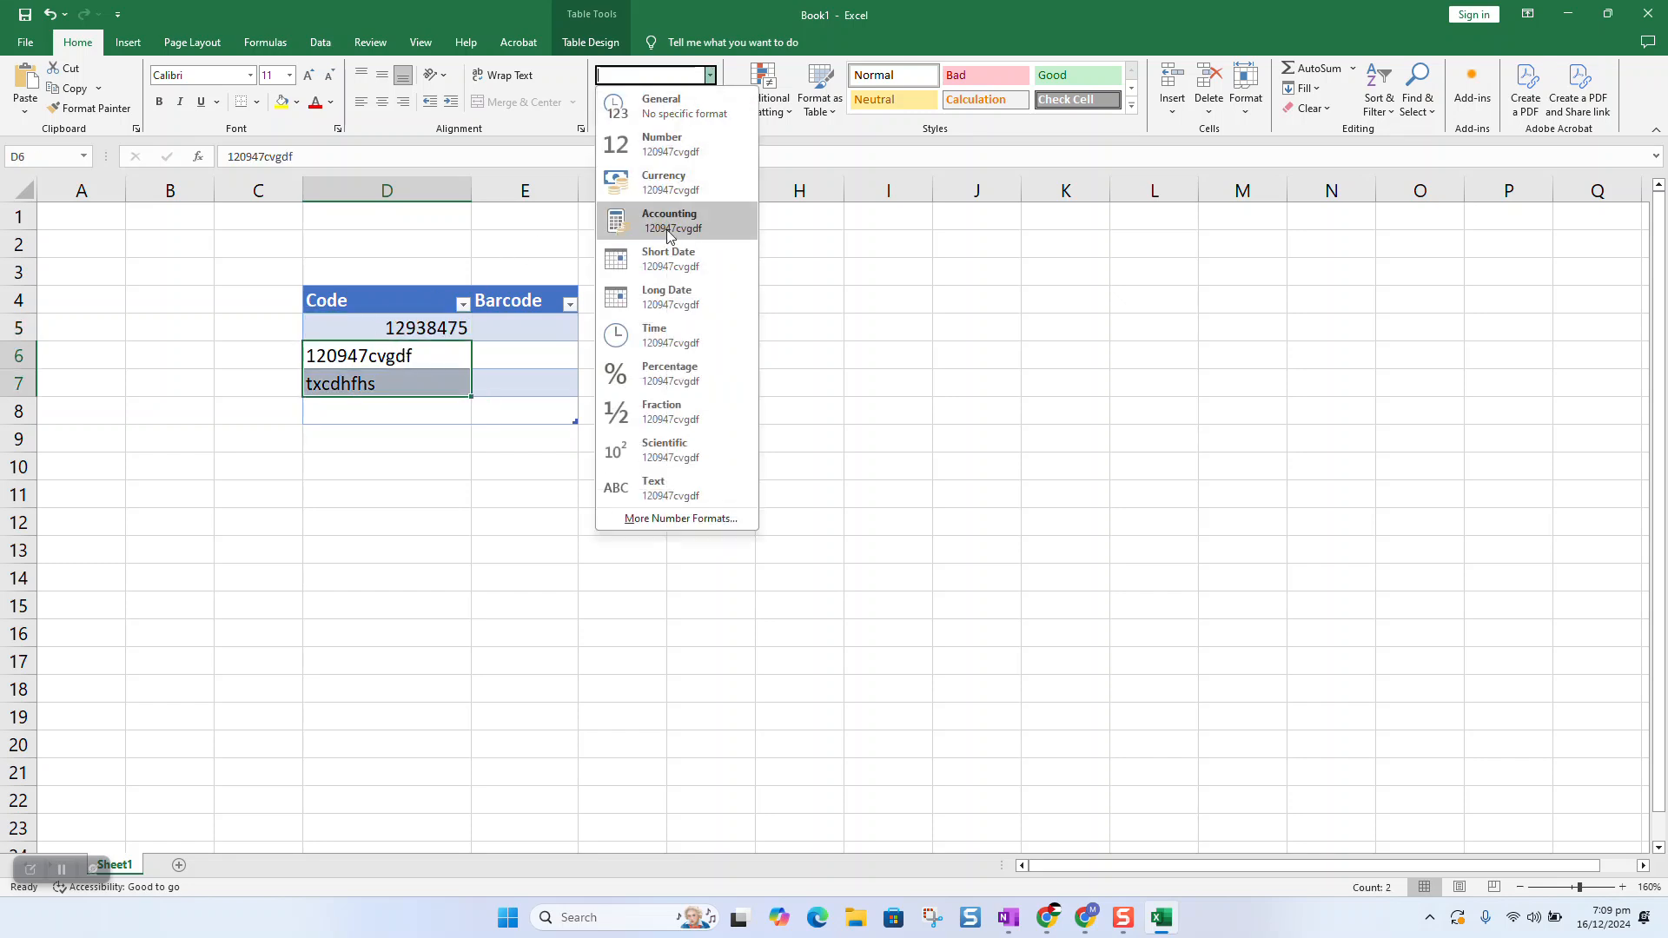
{"action": "left_click", "coordinate": [646, 493]}
Left-align all three codes in D5:D7.
{"action": "left_click_drag", "start_coordinate": [435, 315], "coordinate": [411, 378]}
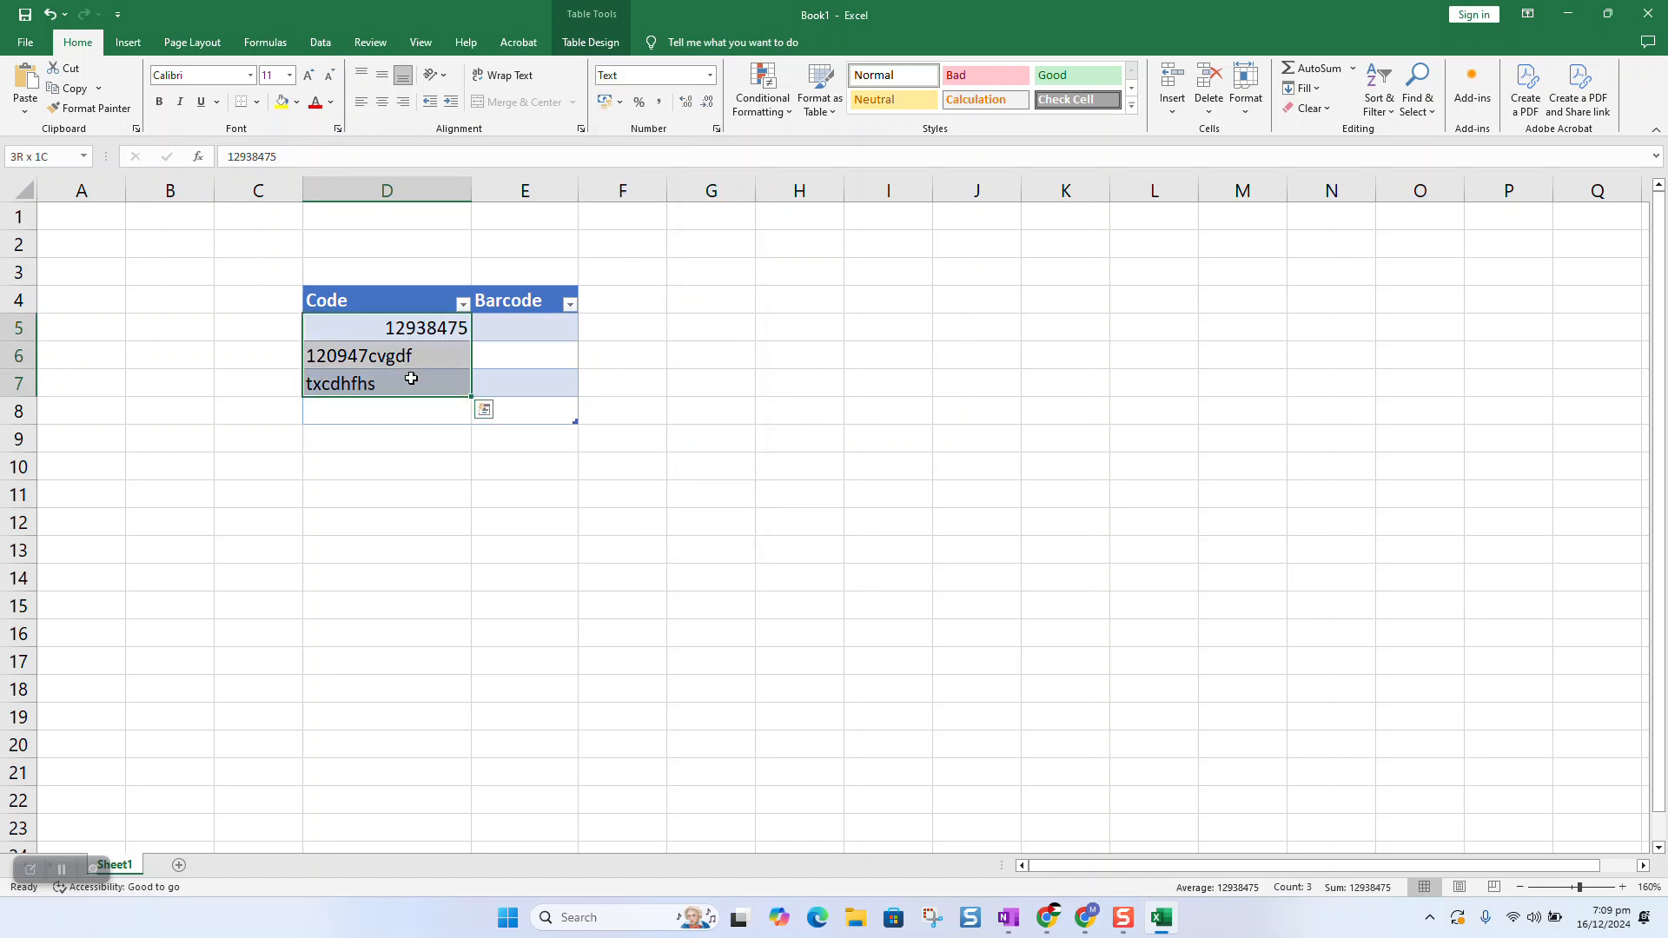
{"action": "left_click", "coordinate": [361, 103]}
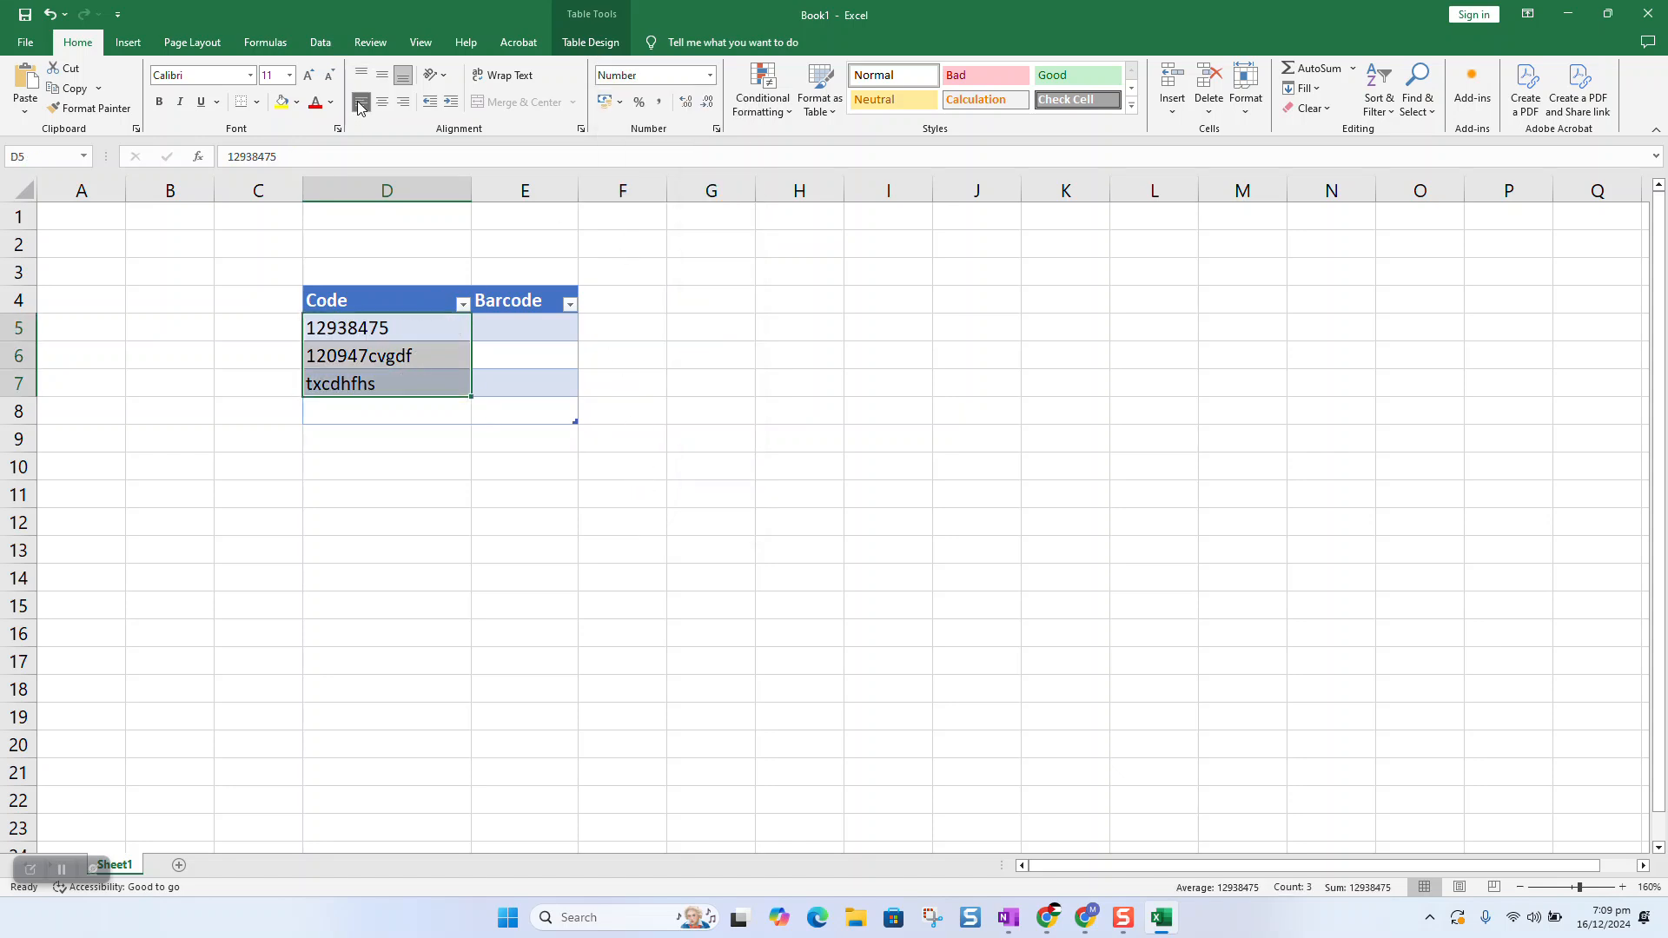
{"action": "left_click", "coordinate": [406, 464]}
Save the workbook as 'Test' in the Downloads folder and minimise Excel.
{"action": "key", "text": "ctrl+s"}
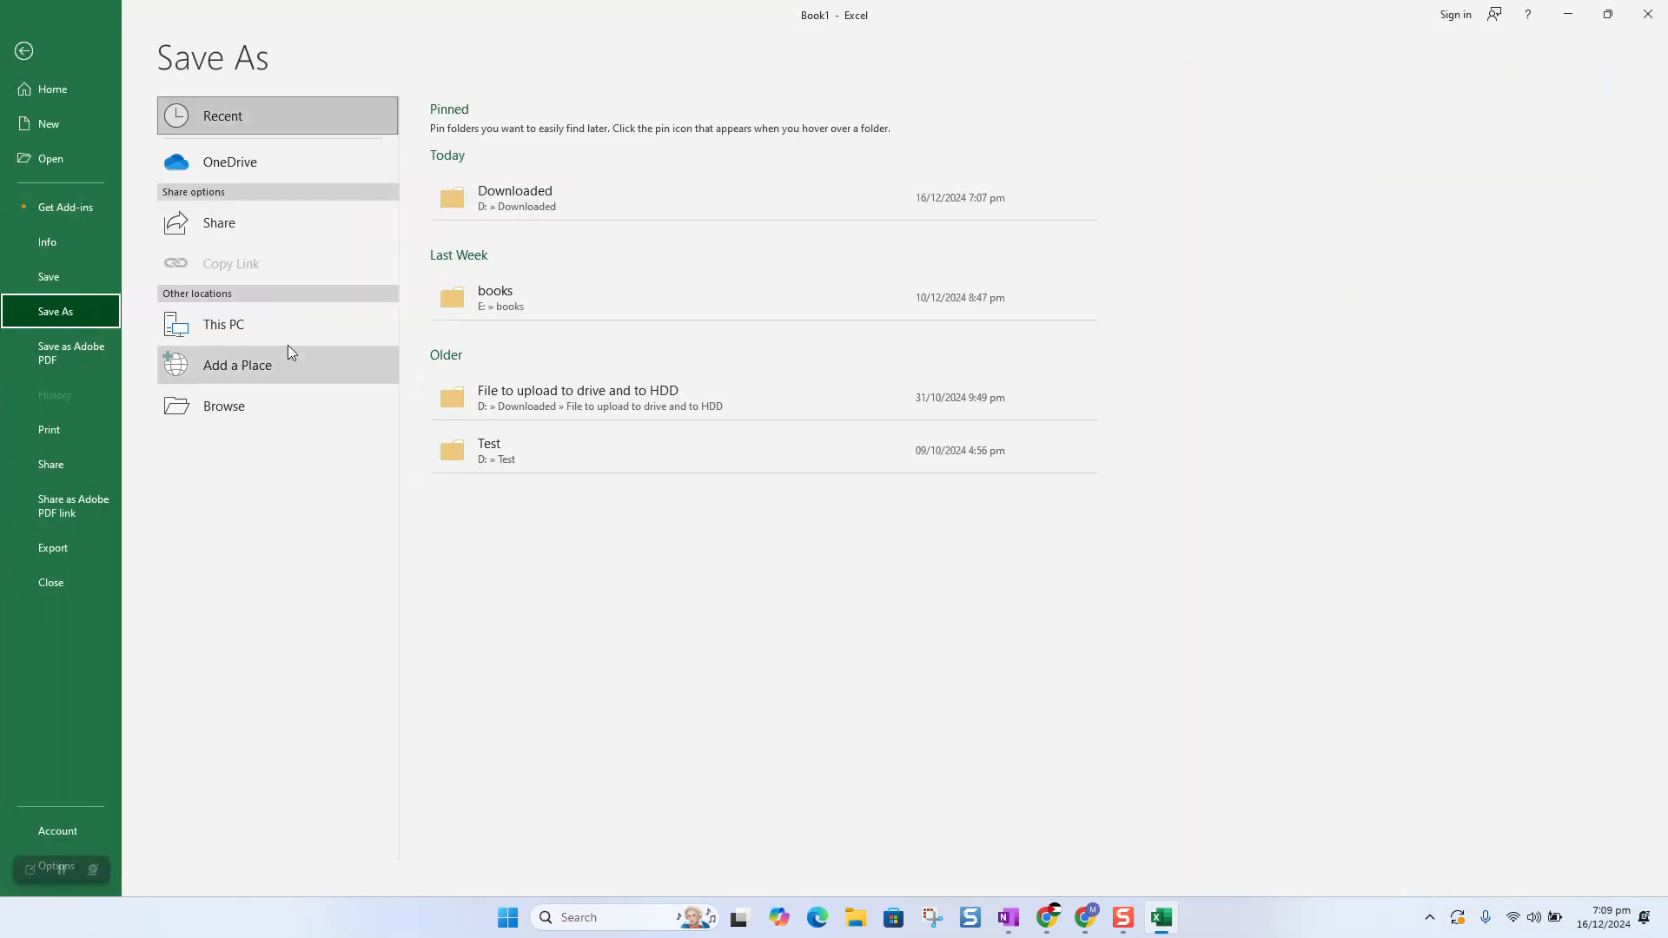
{"action": "left_click", "coordinate": [262, 411]}
{"action": "type", "text": "Test"}
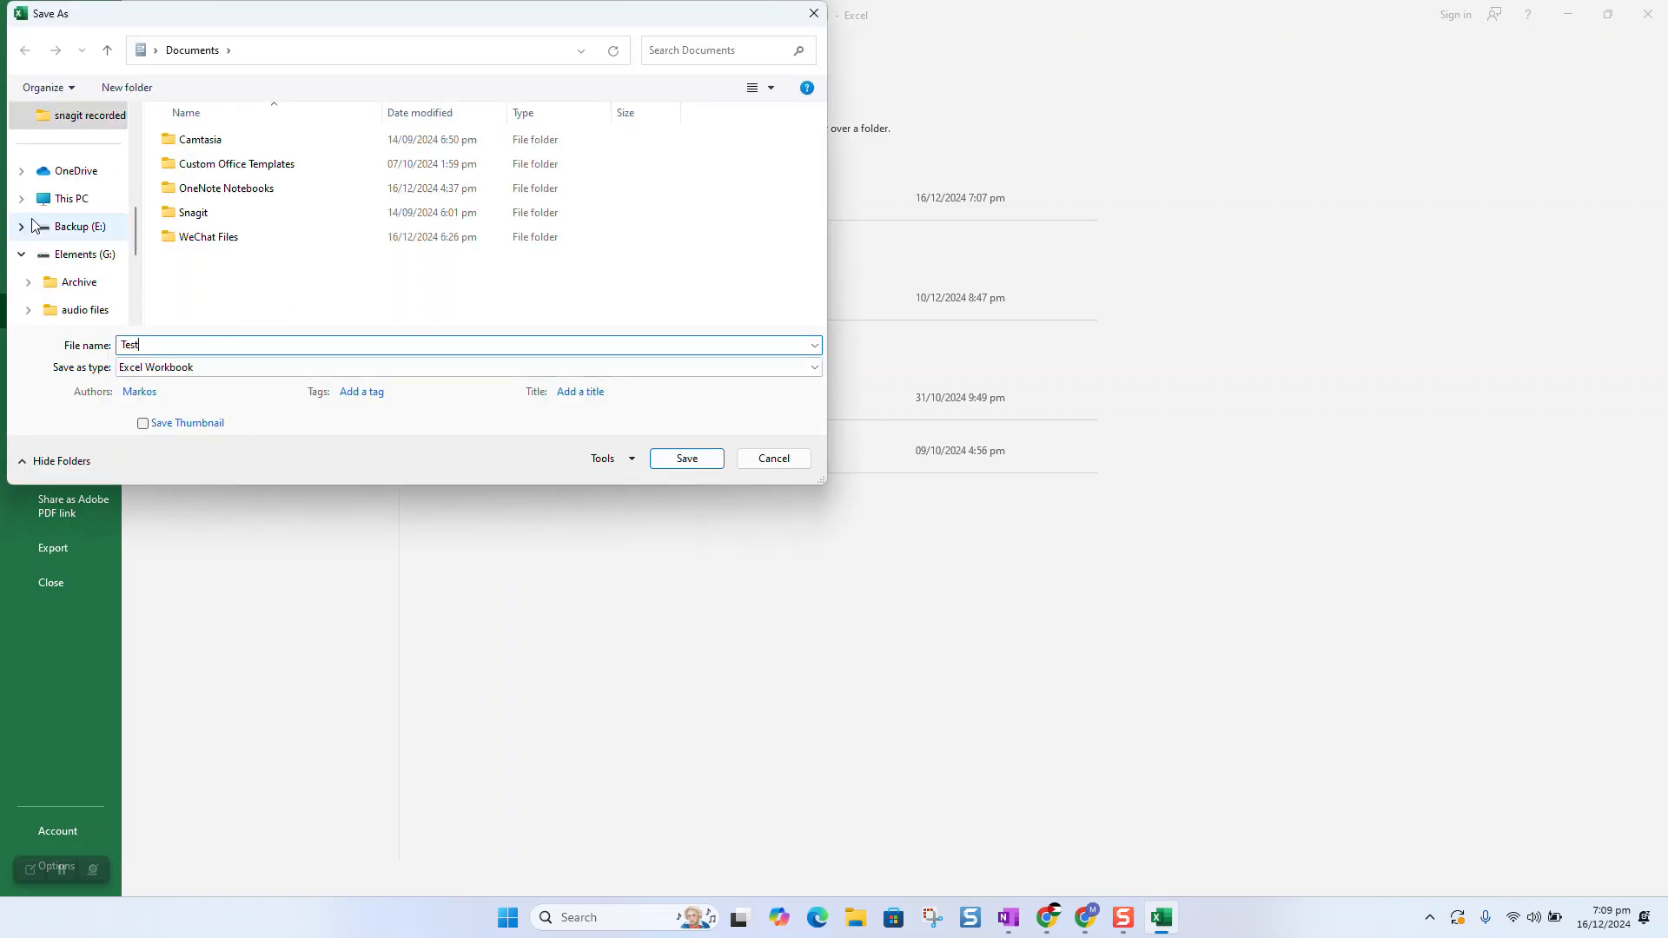
{"action": "scroll", "coordinate": [53, 217], "scroll_direction": "up", "scroll_amount": 3}
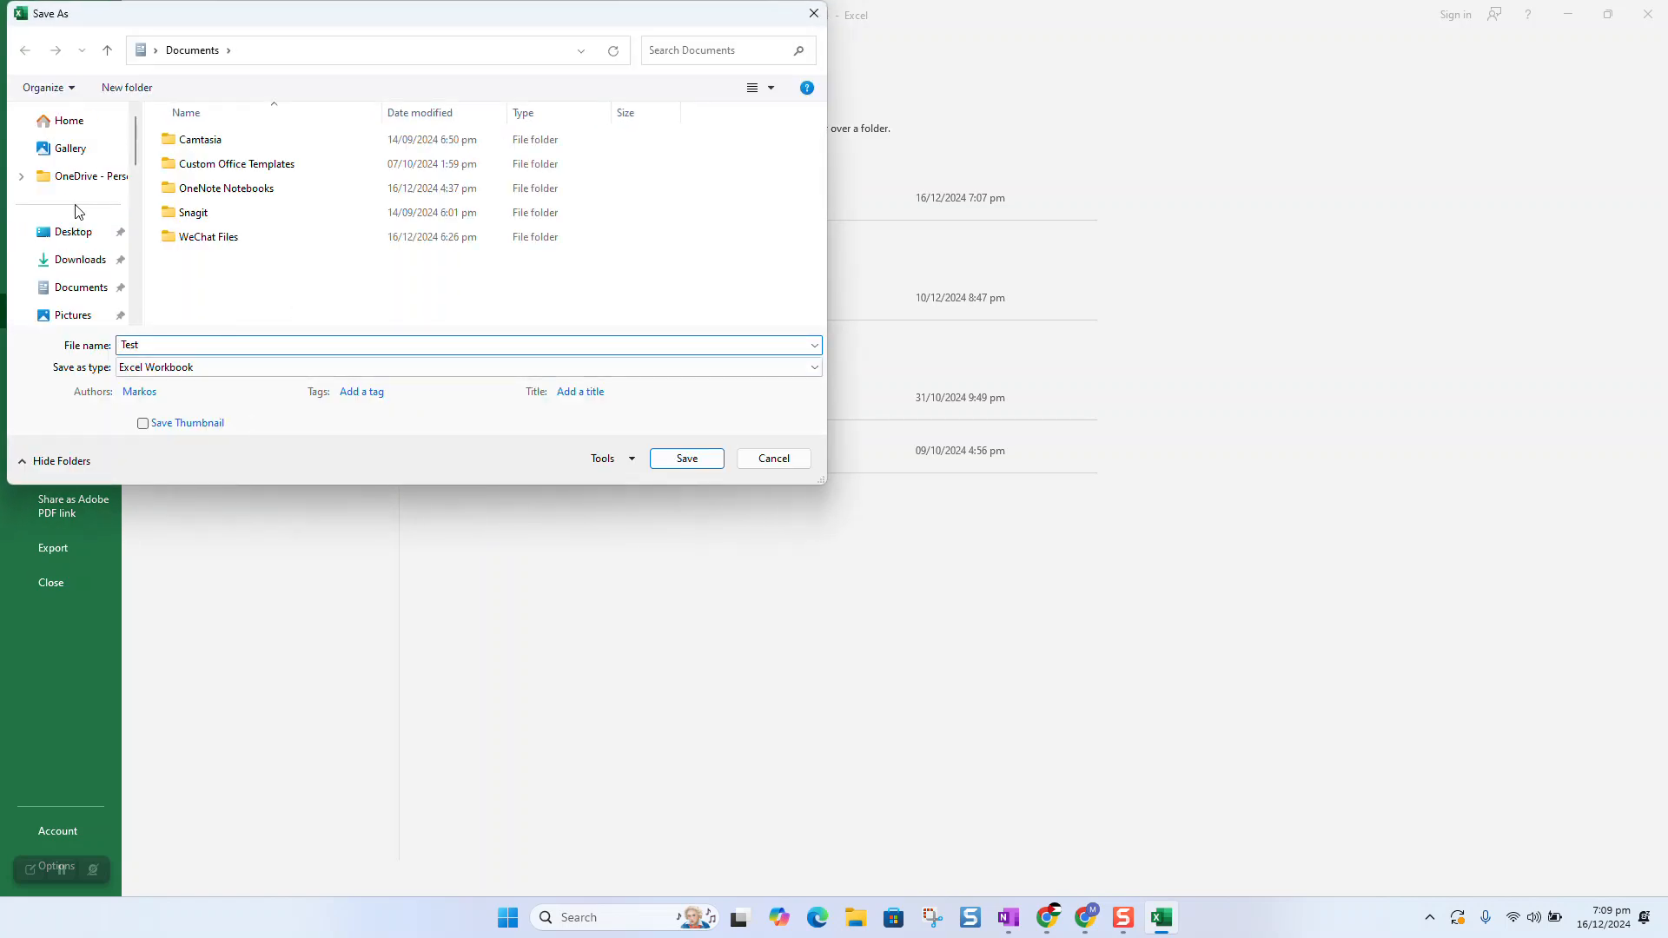
{"action": "left_click", "coordinate": [83, 262]}
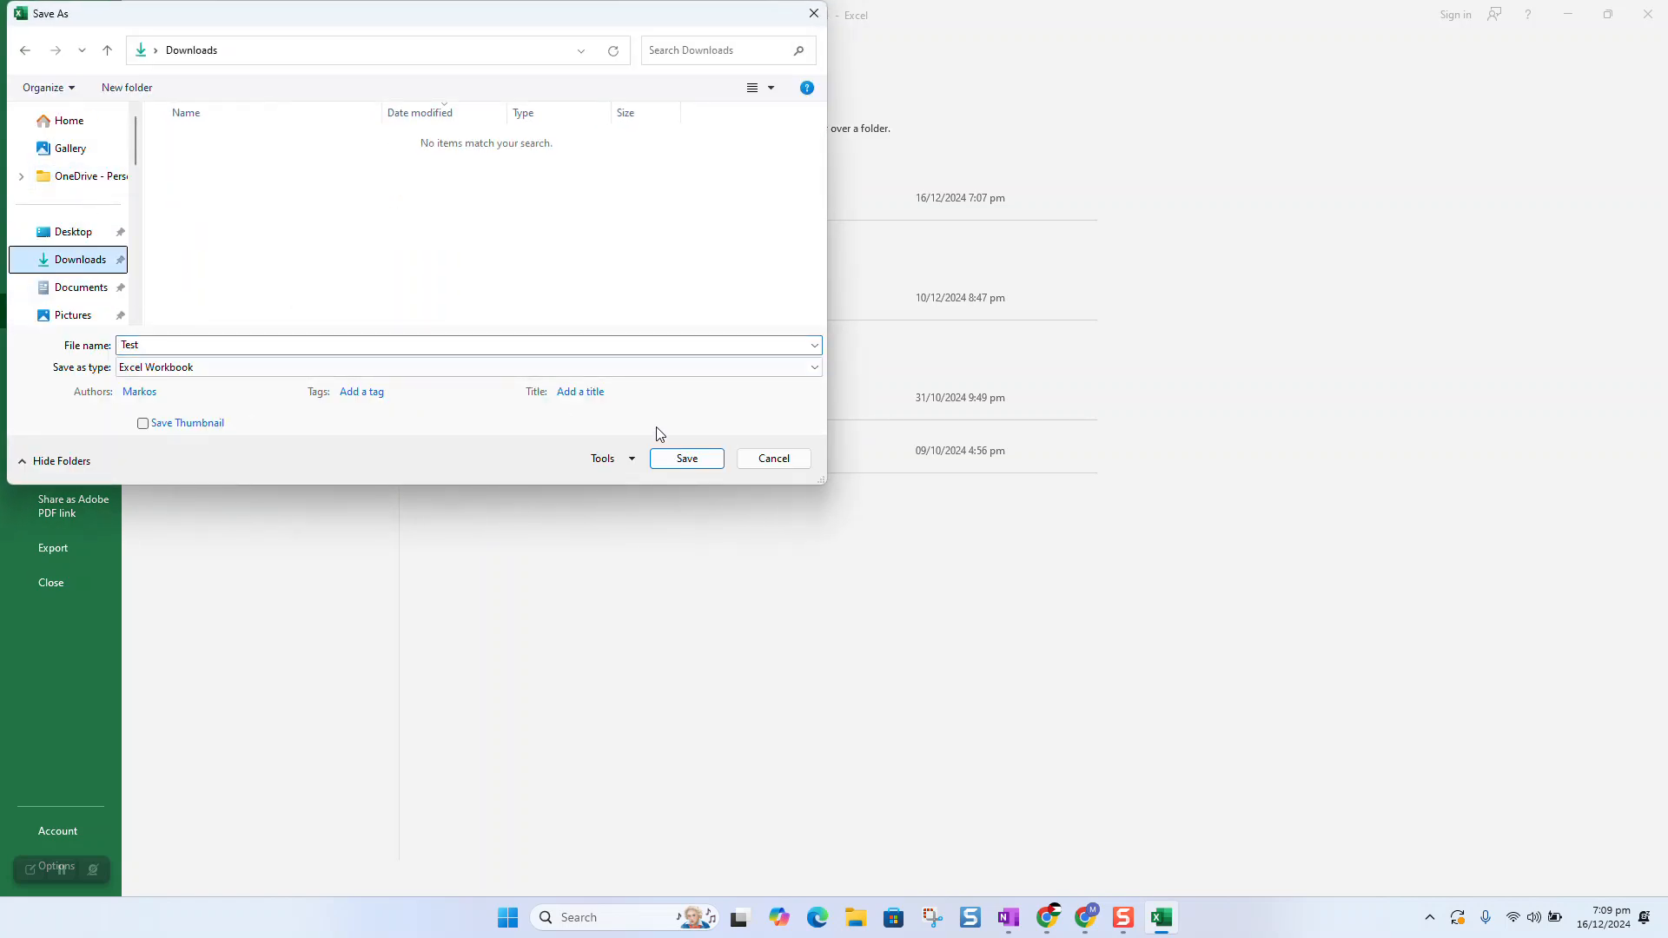
{"action": "left_click", "coordinate": [686, 459]}
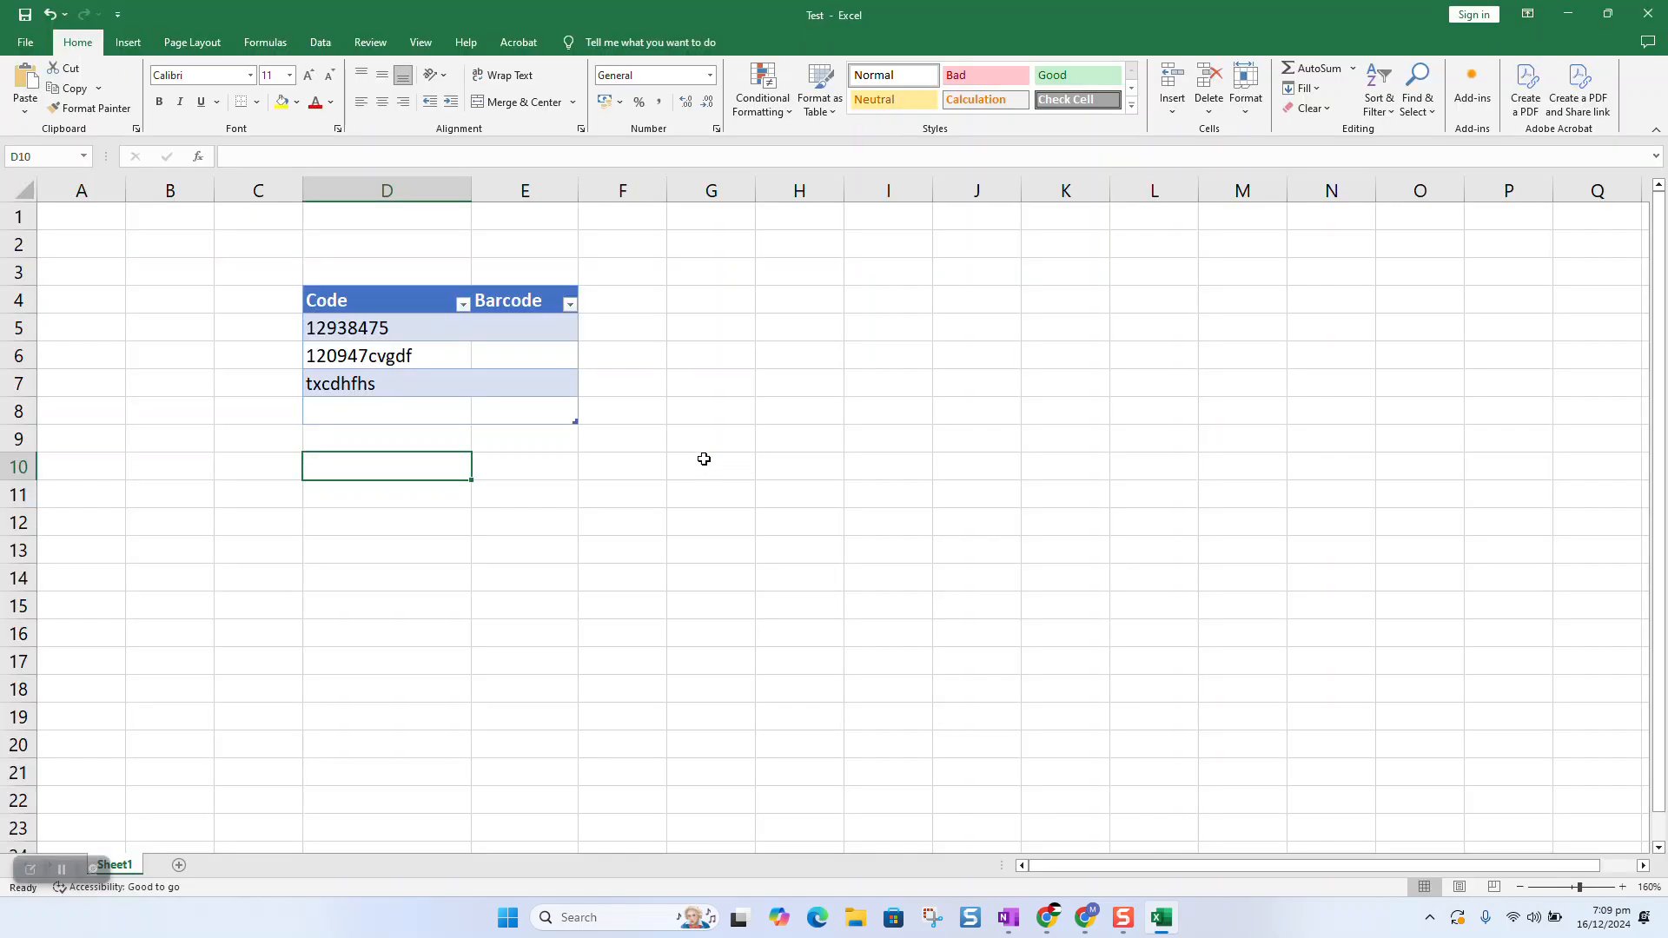
{"action": "left_click", "coordinate": [1569, 17]}
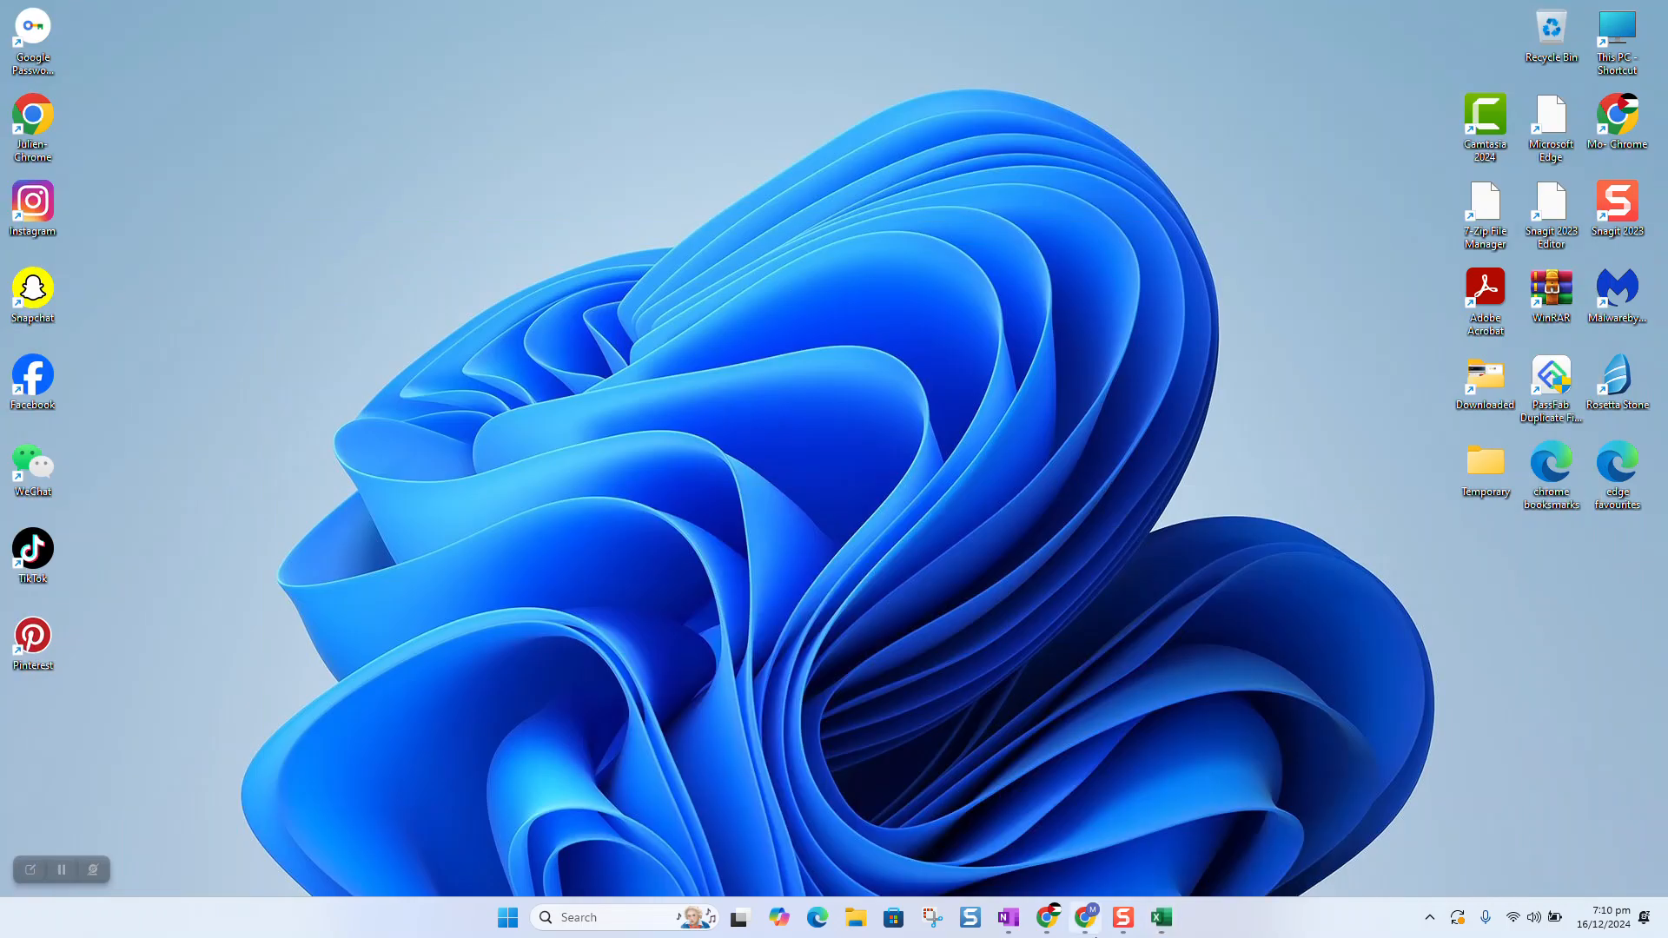
Download the free IDAutomation Code 39 font zip in Chrome and open the downloaded file.
{"action": "left_click", "coordinate": [1085, 917]}
{"action": "scroll", "coordinate": [386, 147], "scroll_direction": "up", "scroll_amount": 3}
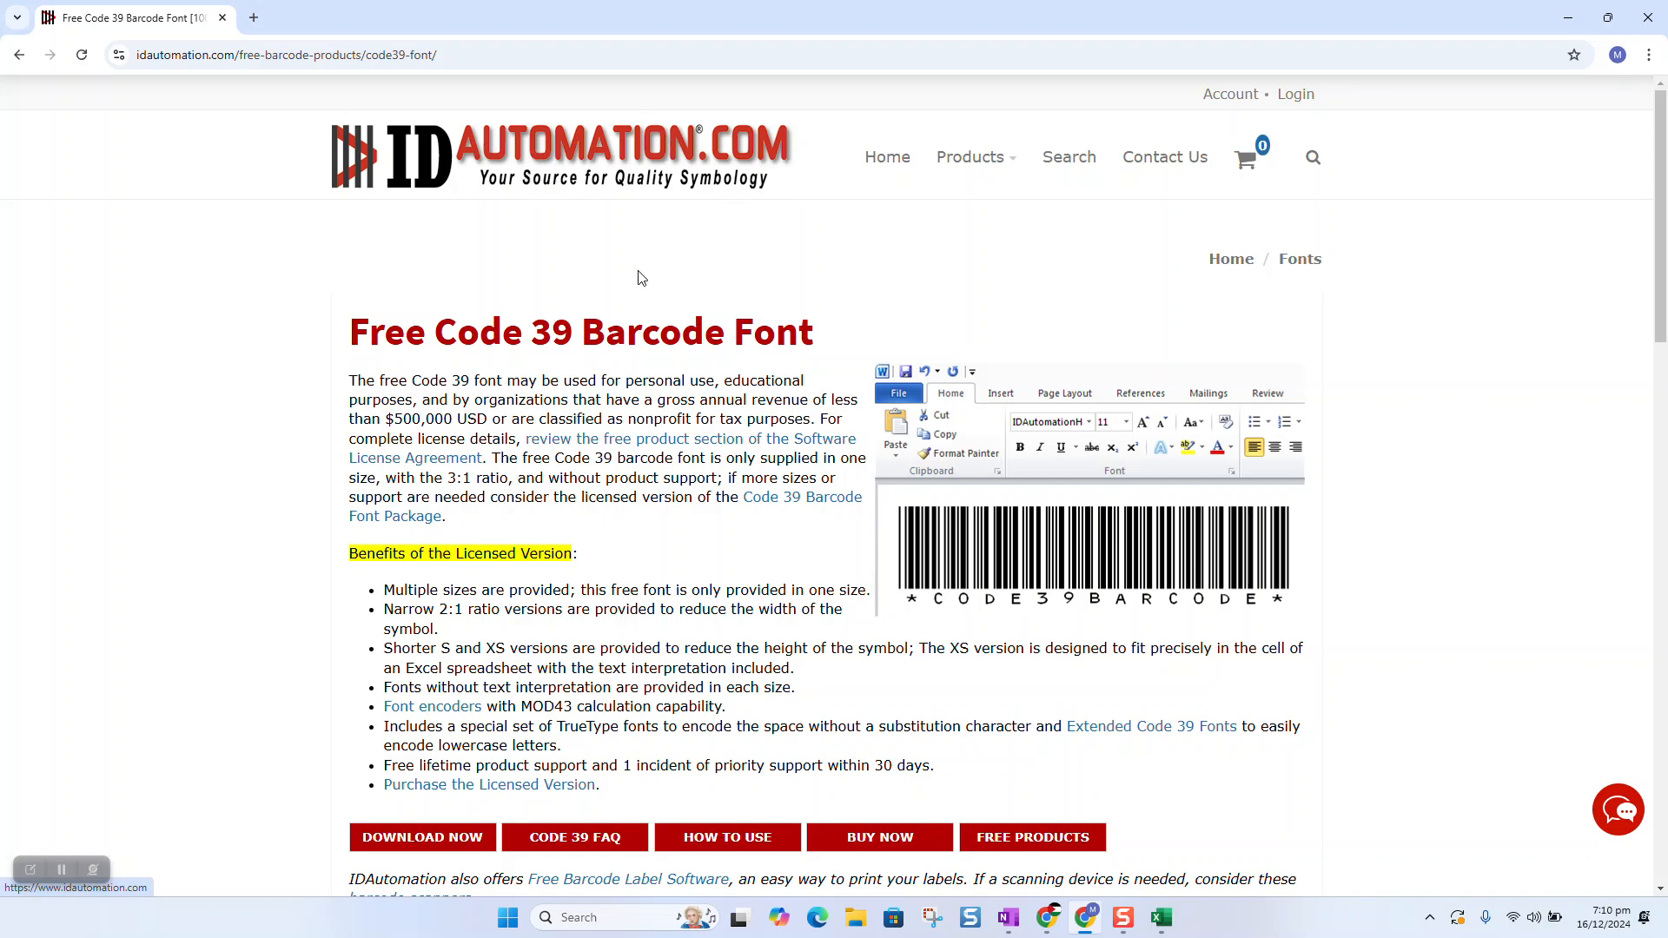
{"action": "scroll", "coordinate": [533, 459], "scroll_direction": "down", "scroll_amount": 4}
{"action": "left_click", "coordinate": [433, 495]}
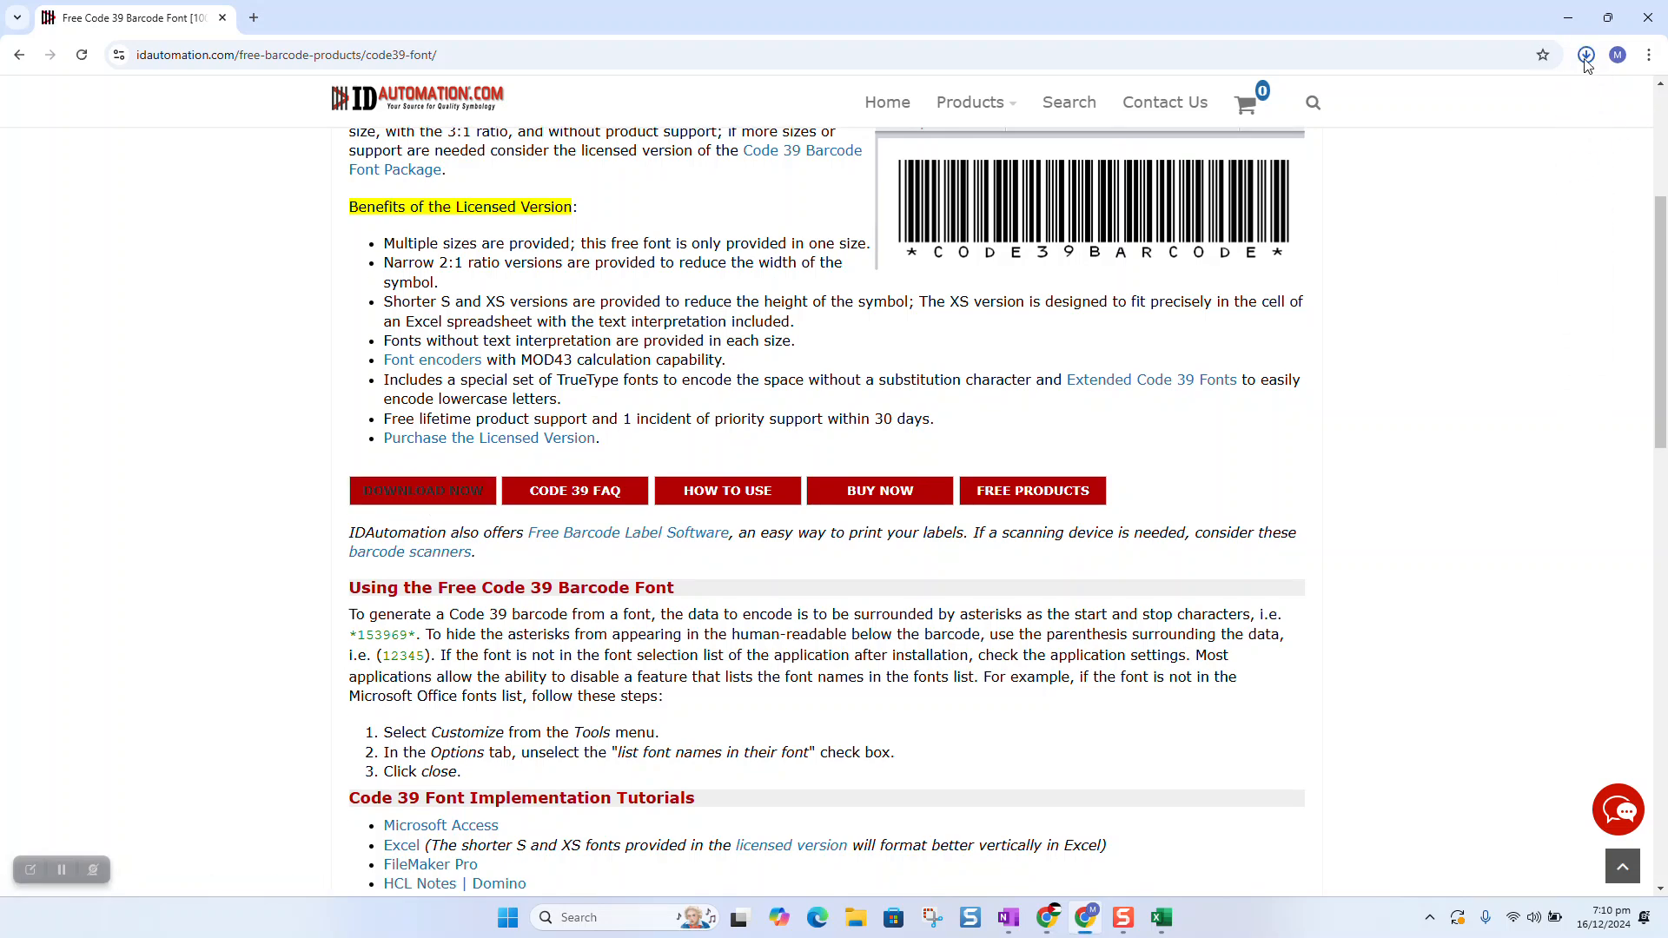
{"action": "left_click", "coordinate": [1587, 57]}
{"action": "left_click", "coordinate": [1468, 132]}
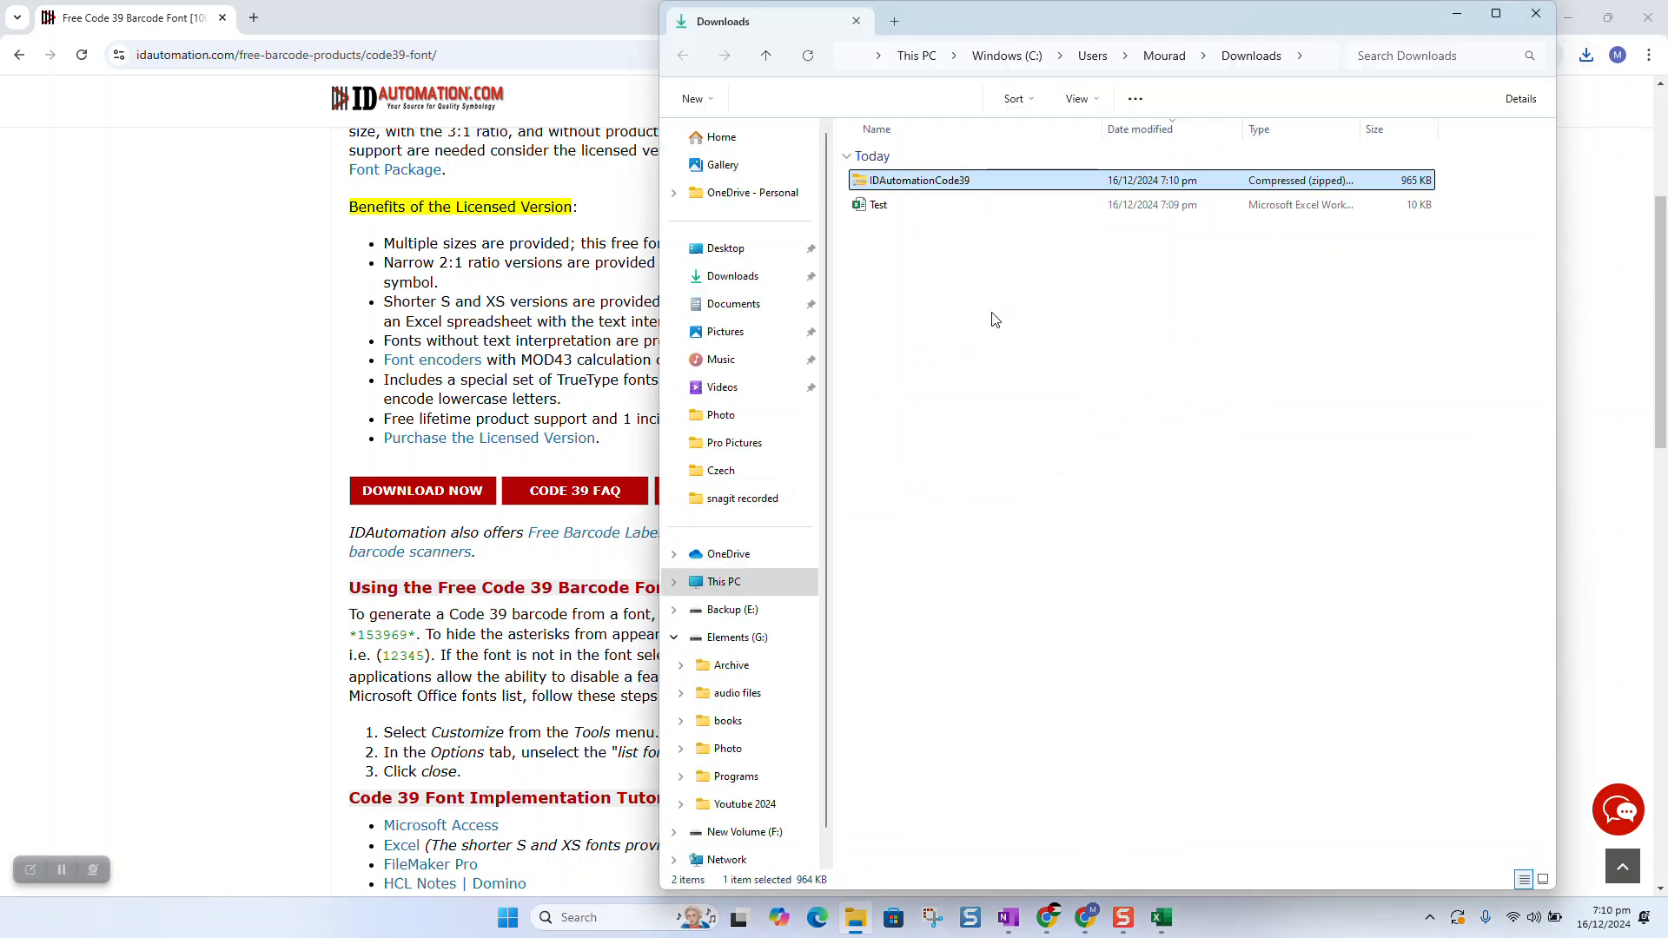
Extract the font zip, open the IDAutomationCode39 folder and preview the OpenType IDAutomationHC39M font.
{"action": "right_click", "coordinate": [942, 183]}
{"action": "left_click", "coordinate": [1020, 375]}
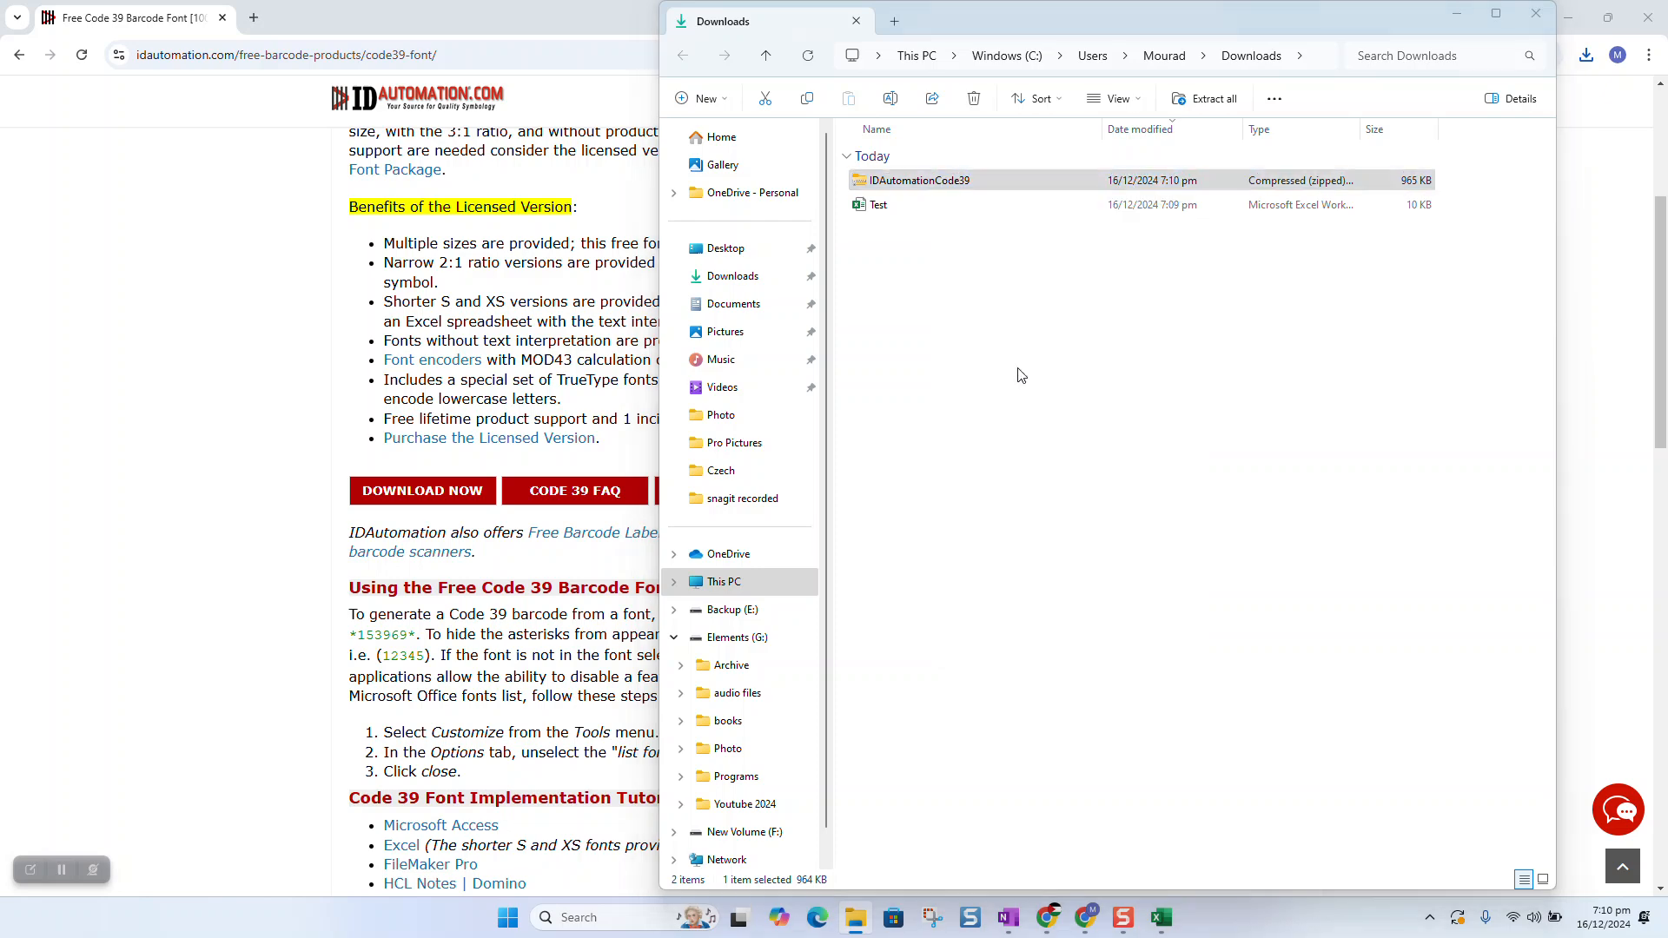
{"action": "left_click", "coordinate": [992, 624]}
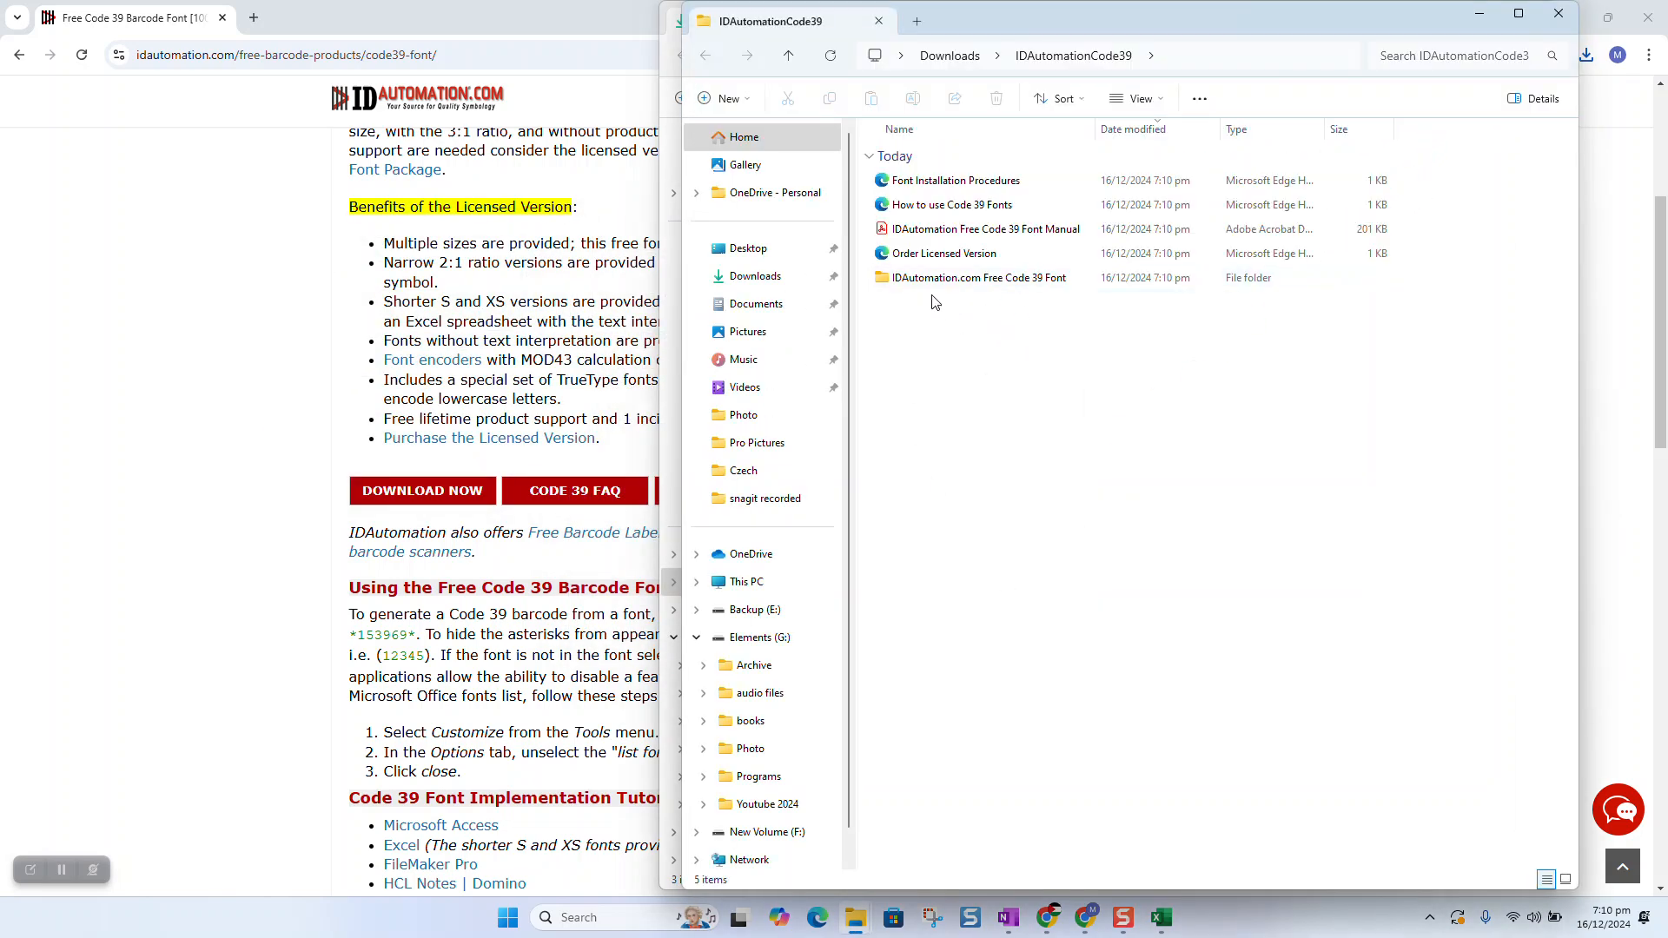
{"action": "double_click", "coordinate": [956, 280]}
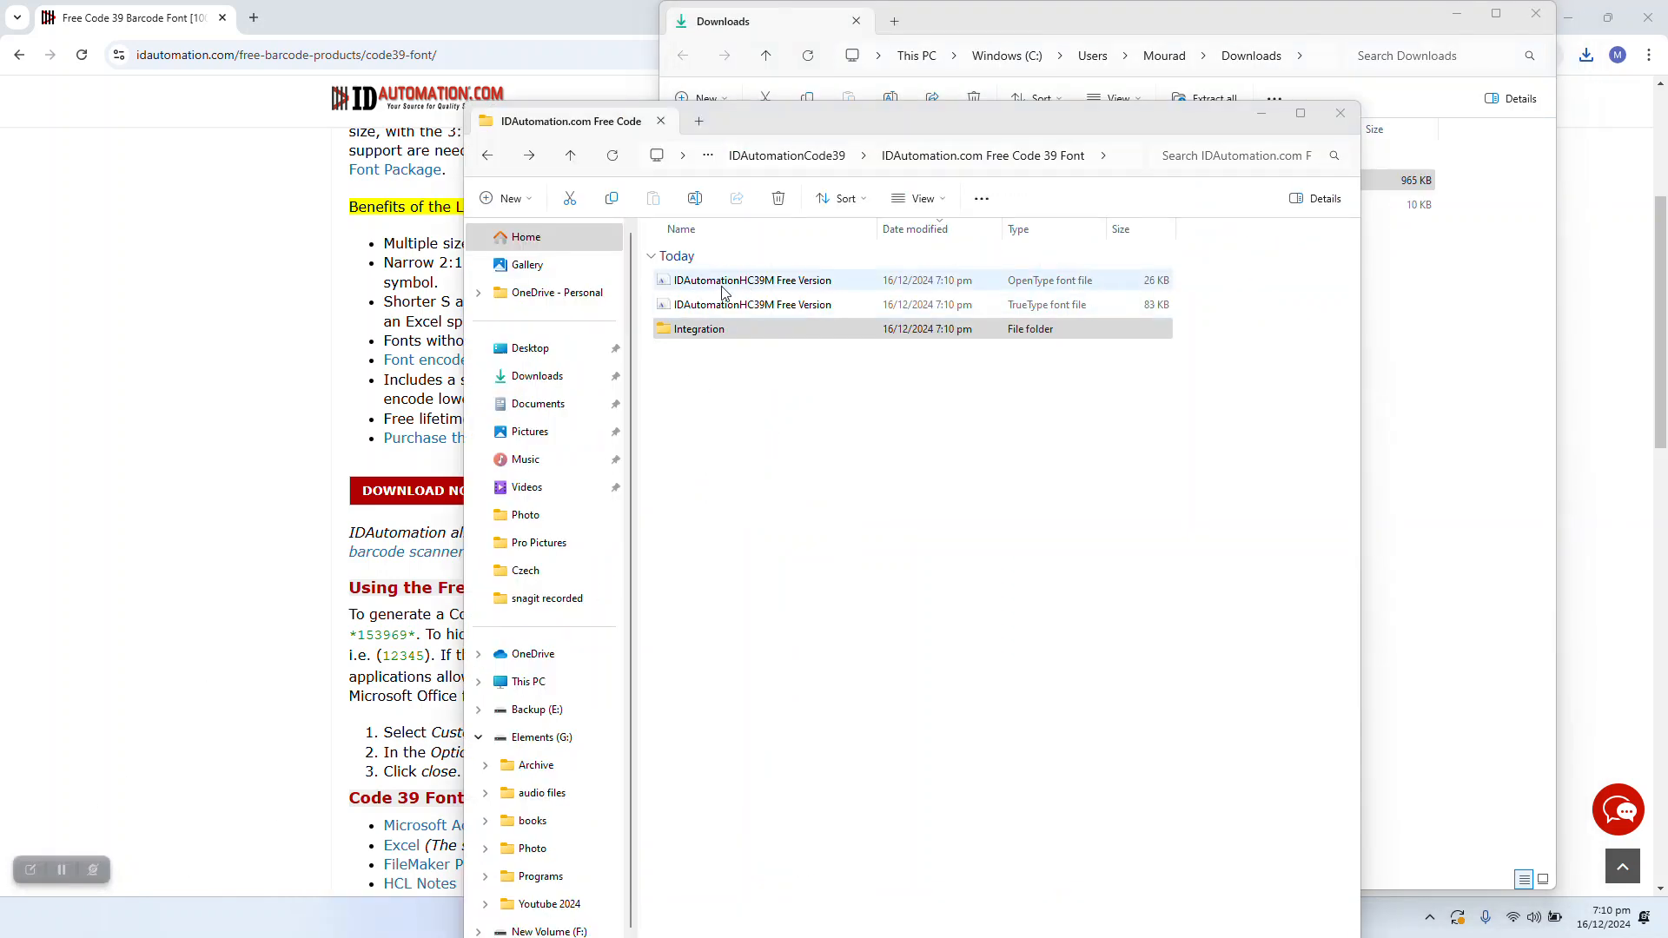
{"action": "double_click", "coordinate": [765, 282]}
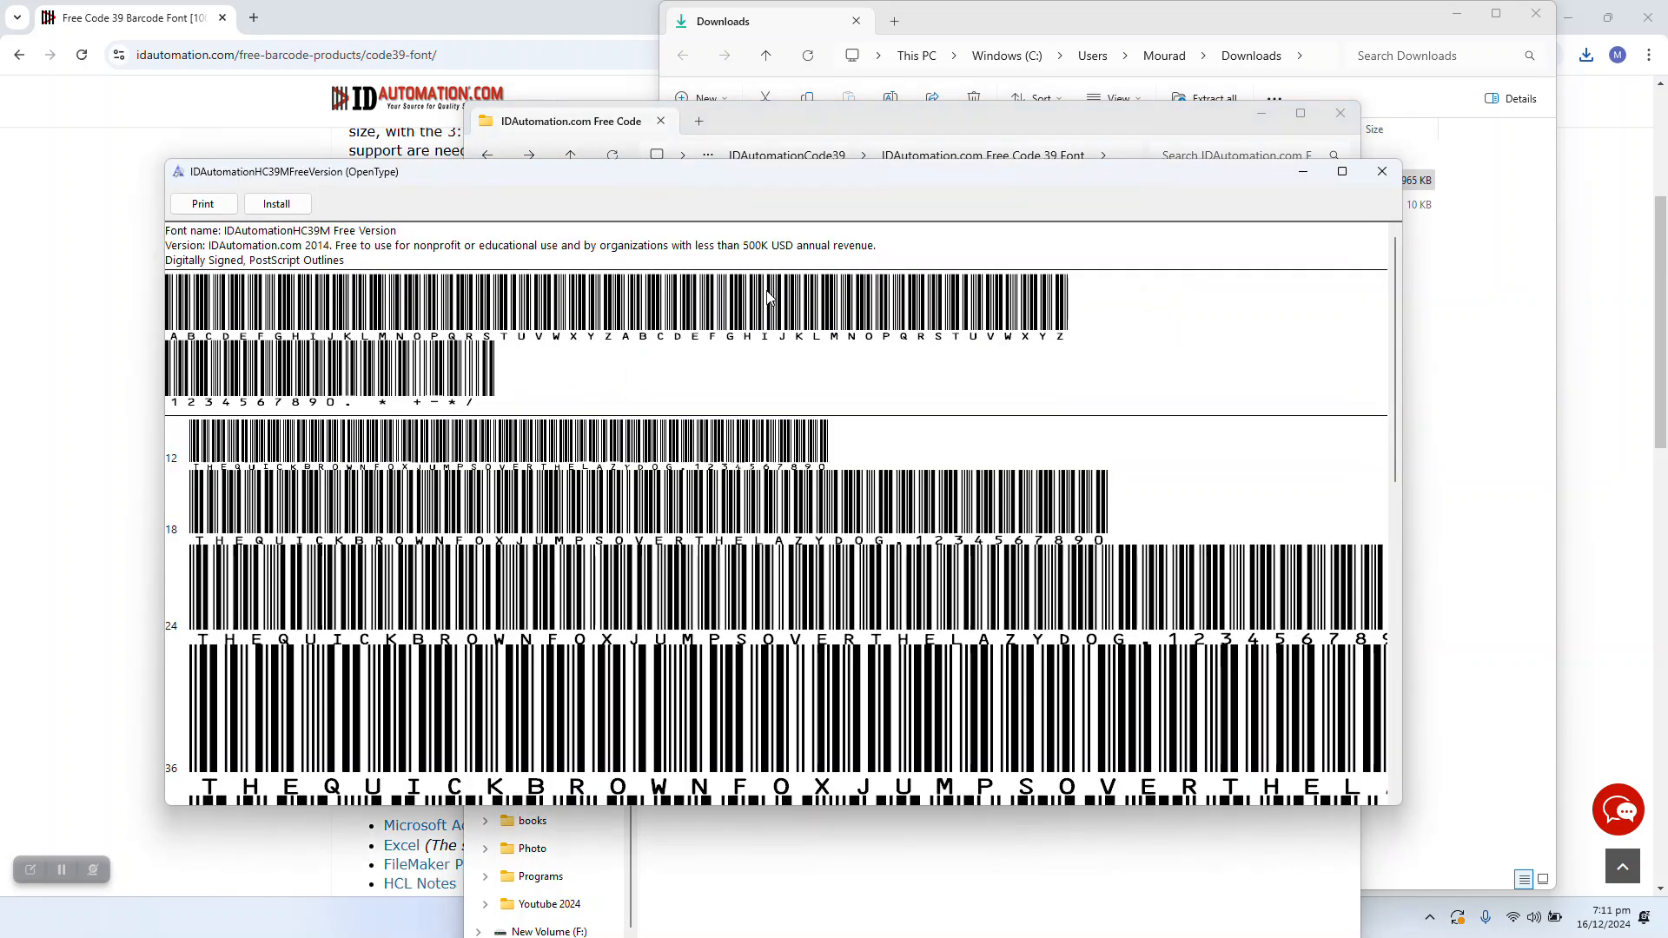
Install the OpenType and TrueType IDAutomationHC39M Free Version fonts, replacing the existing one, and close the viewers.
{"action": "left_click", "coordinate": [294, 208]}
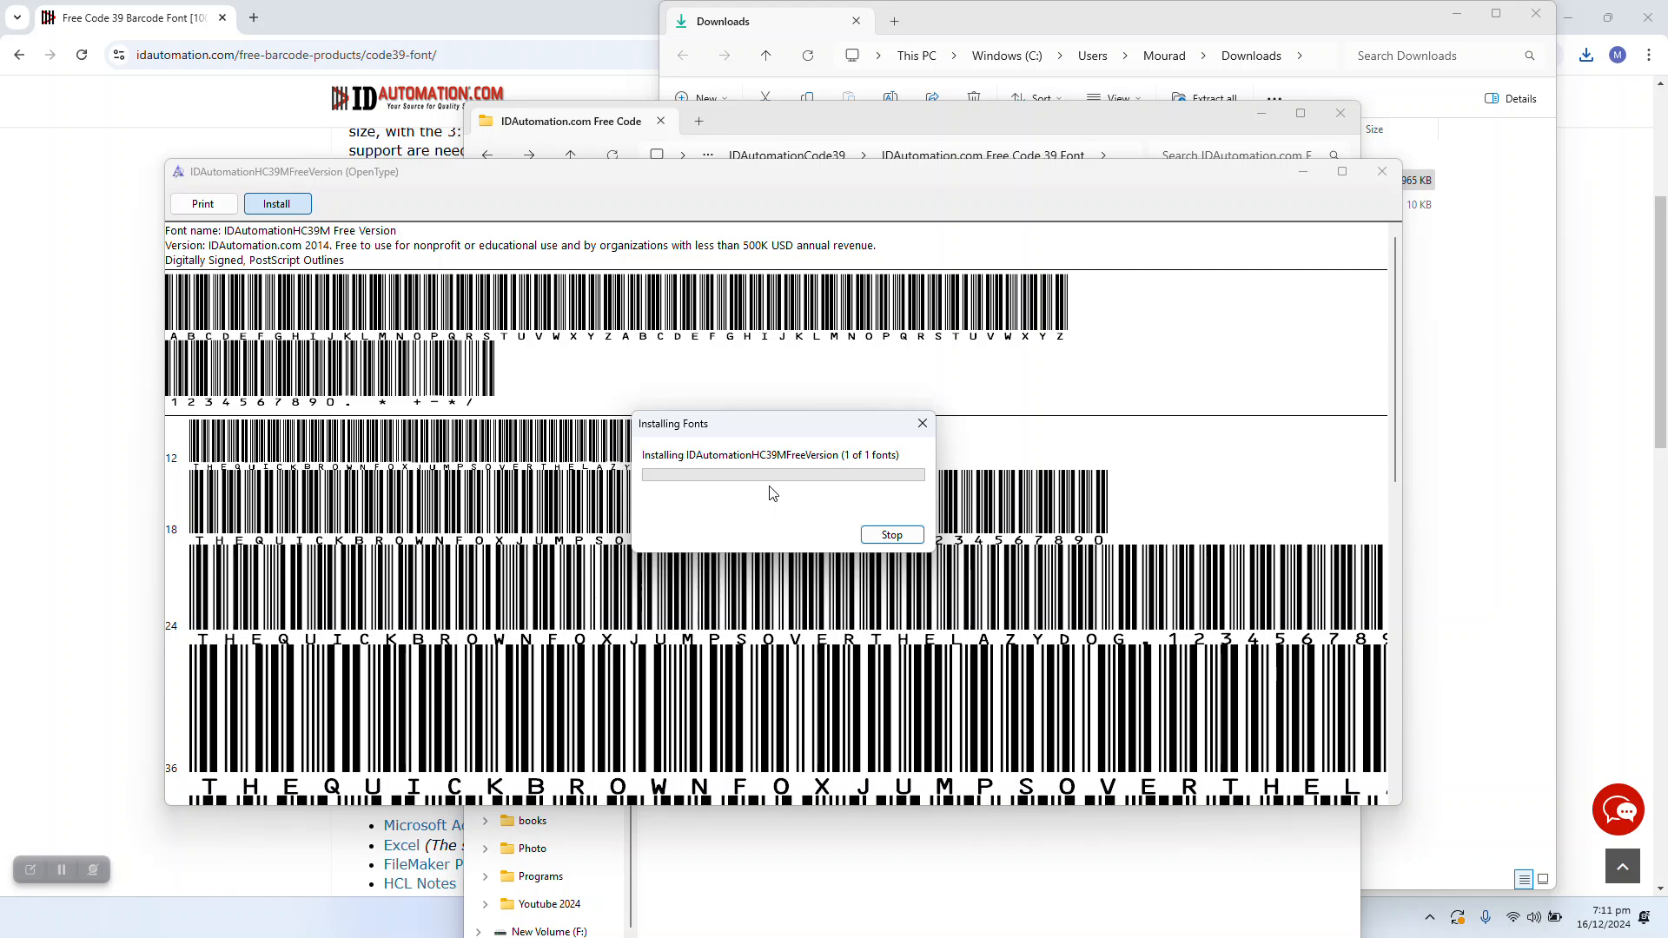
{"action": "left_click", "coordinate": [1383, 173]}
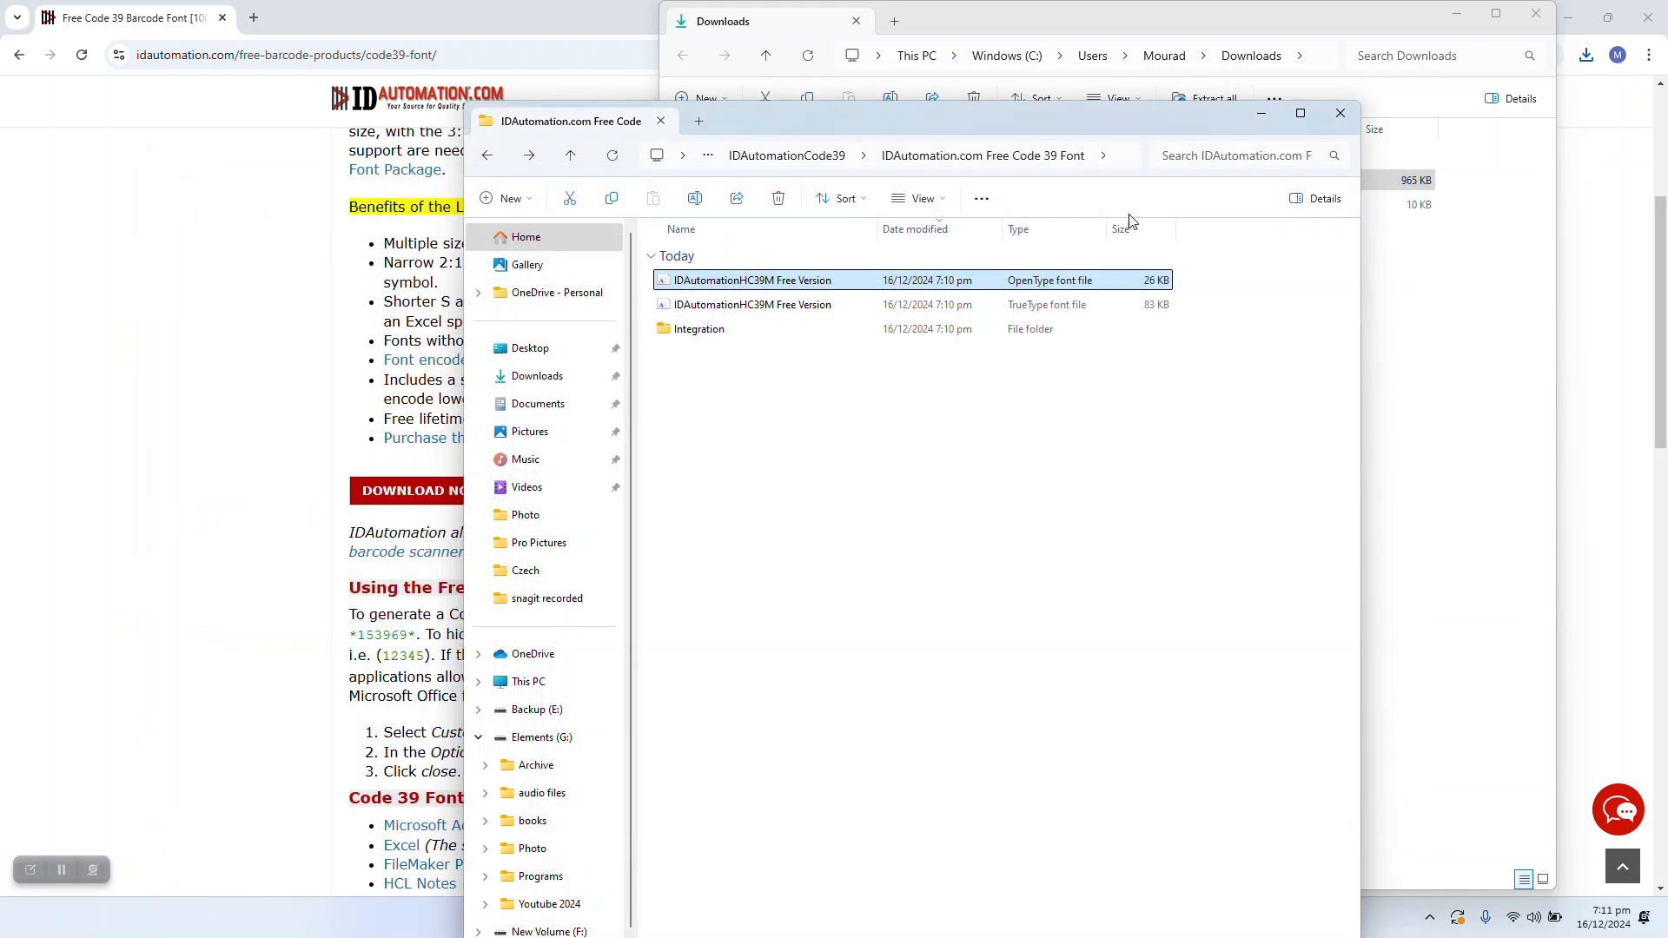
{"action": "double_click", "coordinate": [776, 310]}
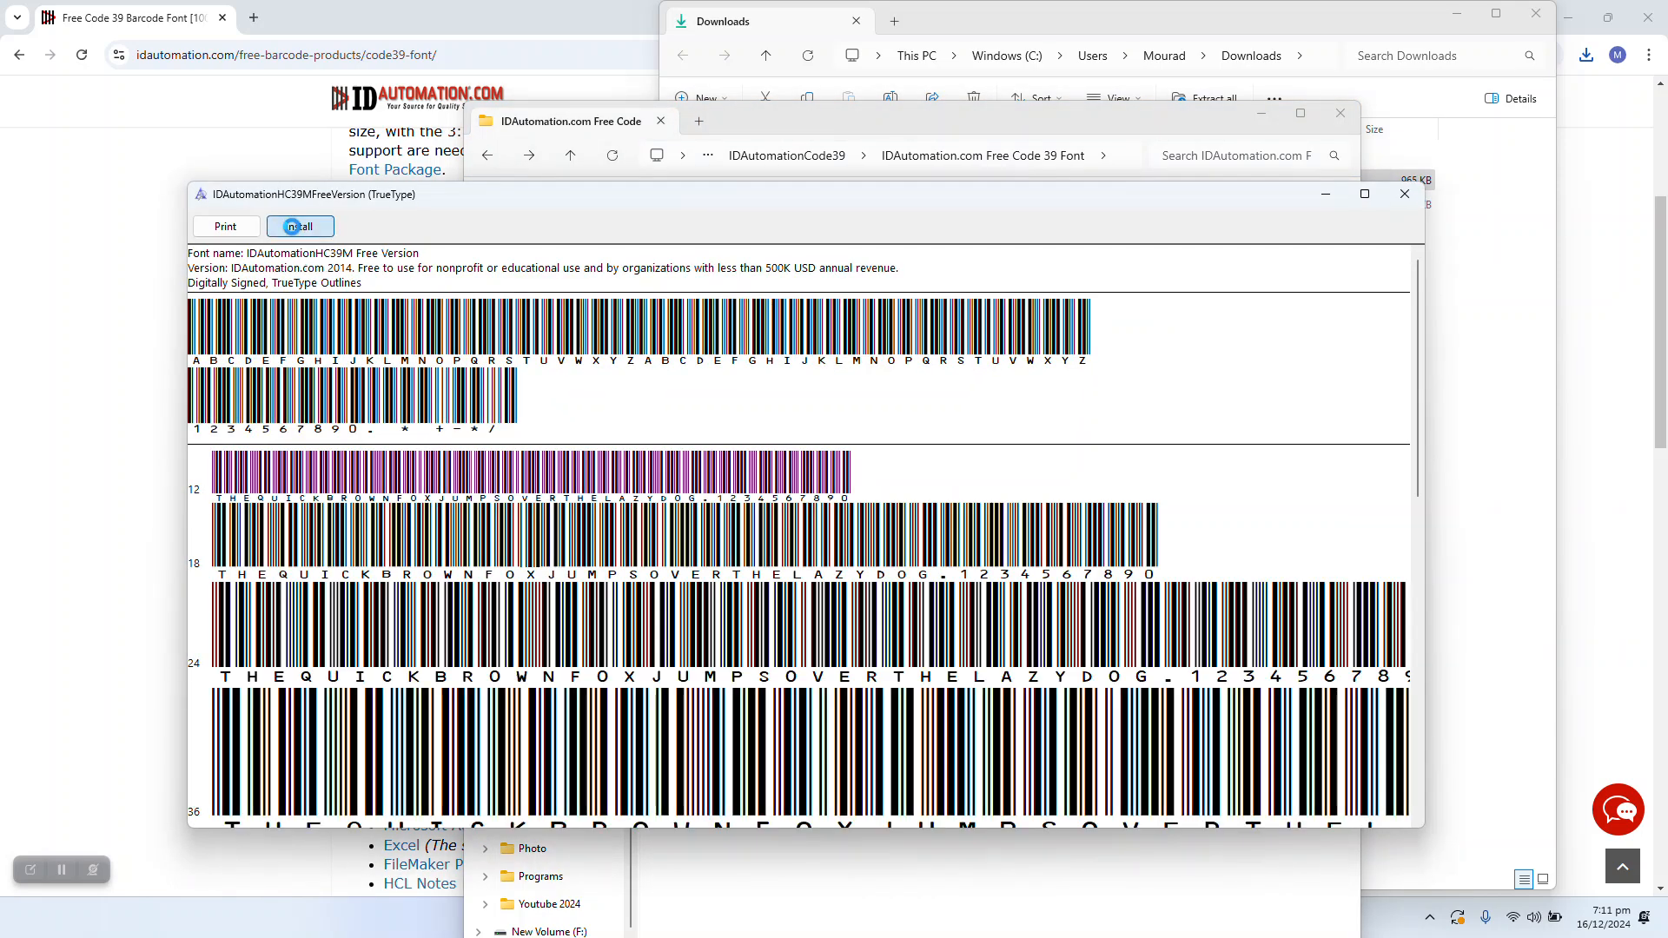
{"action": "left_click", "coordinate": [299, 226]}
{"action": "left_click", "coordinate": [875, 475]}
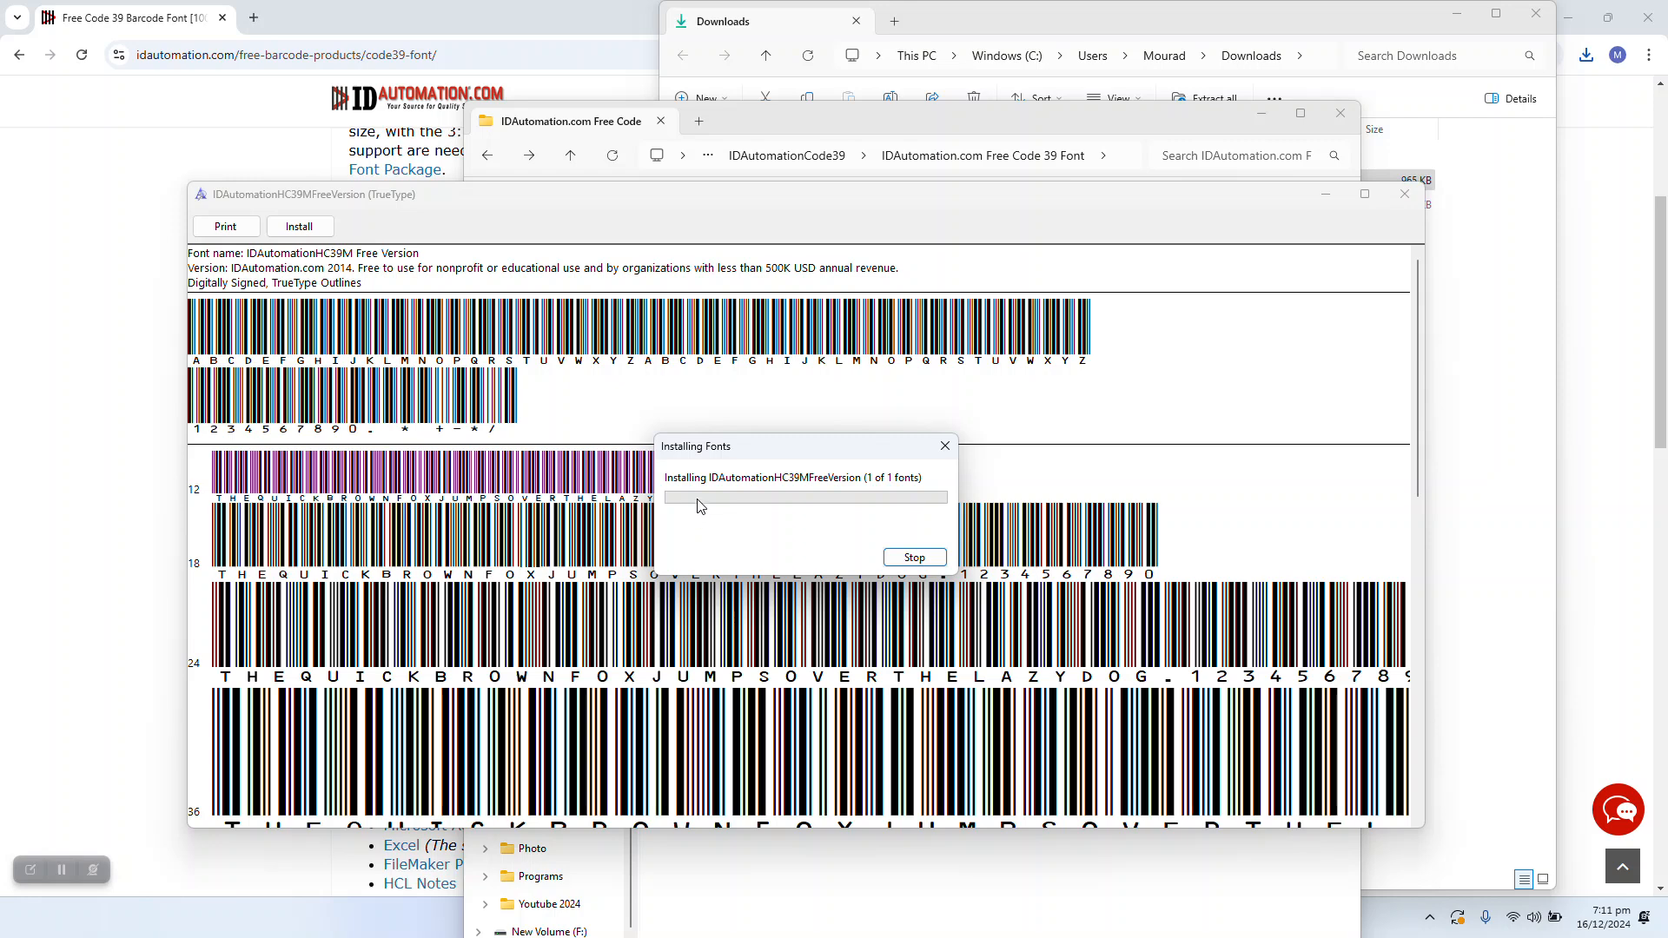
{"action": "left_click", "coordinate": [1404, 193]}
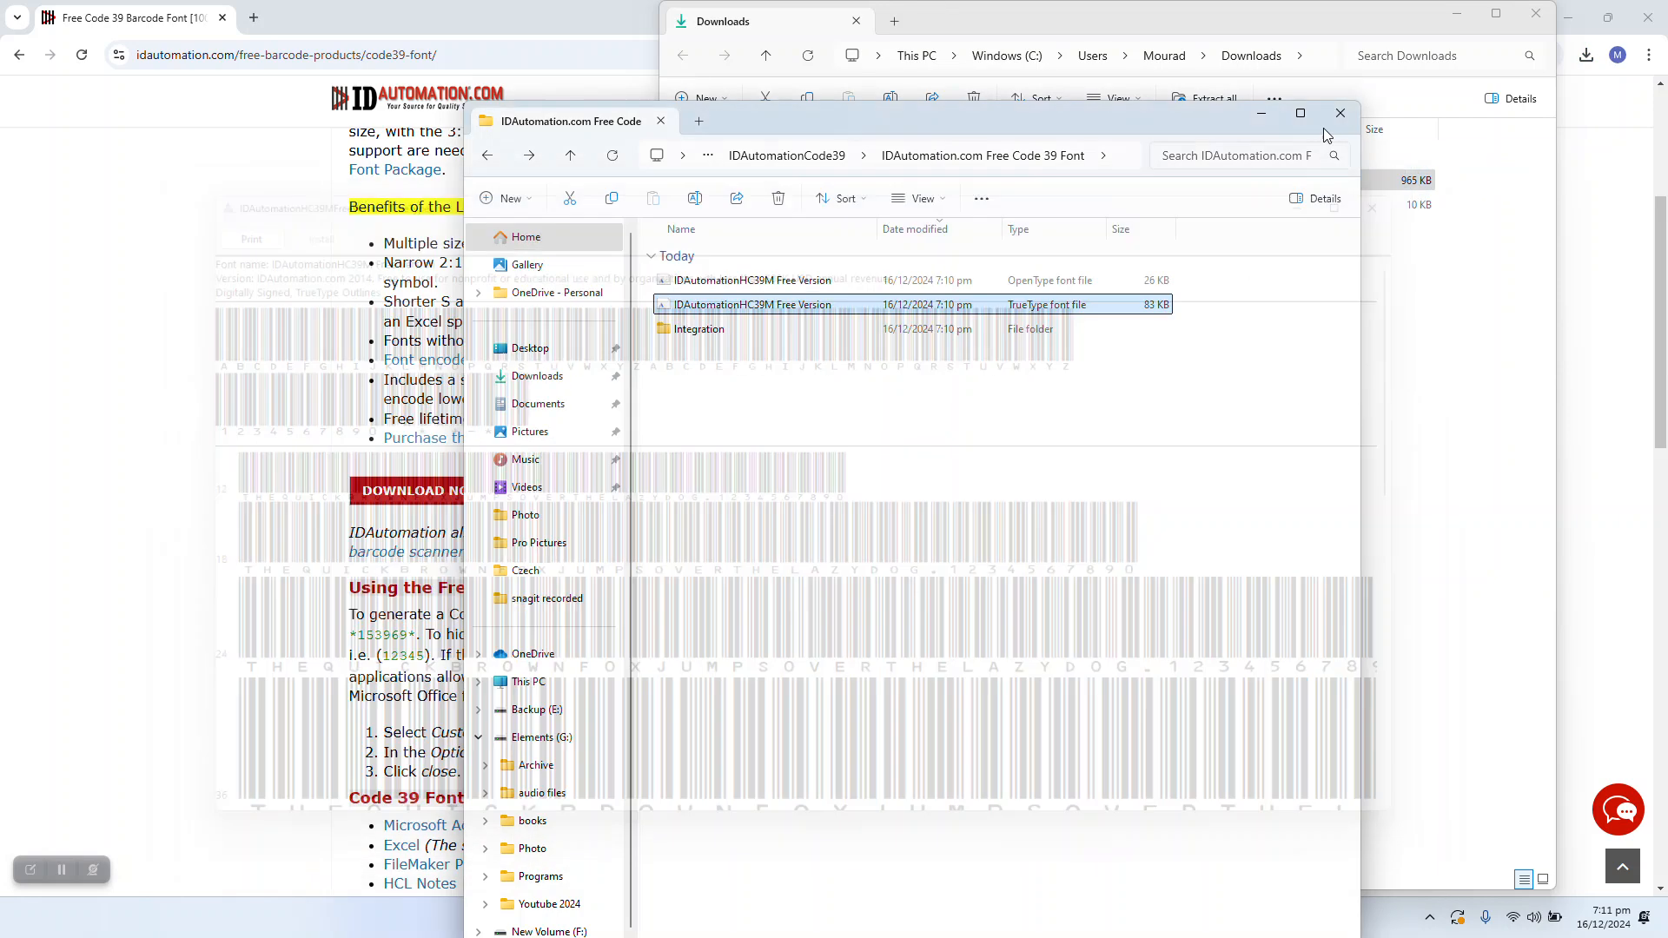
{"action": "left_click", "coordinate": [1301, 113]}
{"action": "left_click", "coordinate": [1646, 12]}
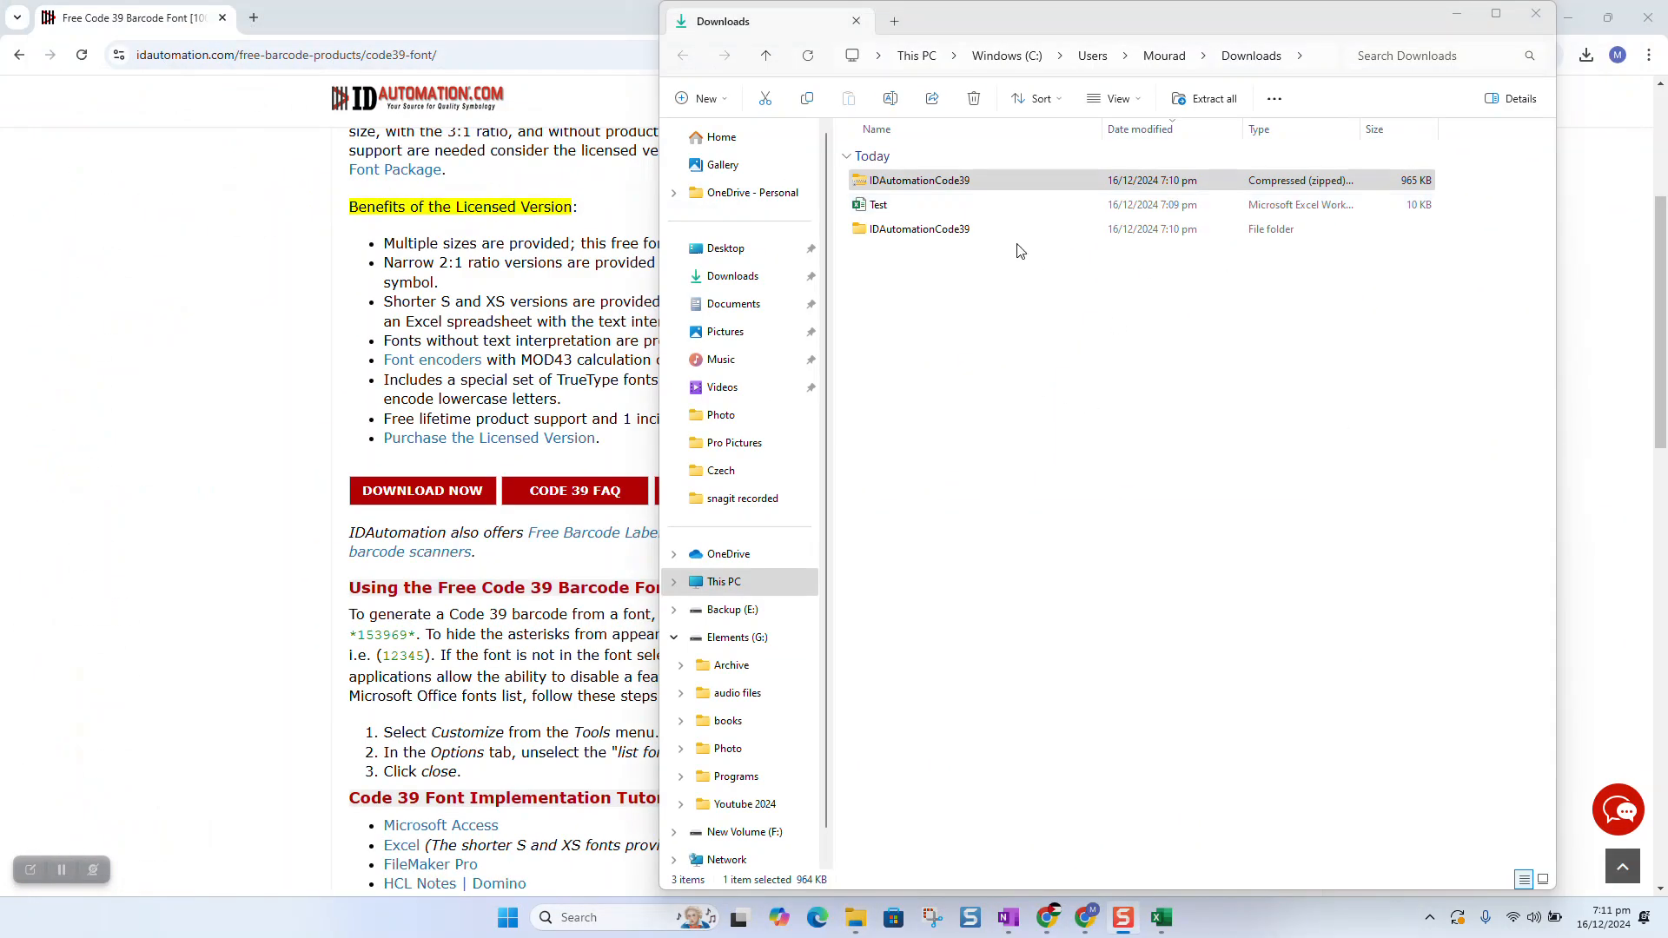
Open the Test workbook from Downloads in Excel and select cell E5.
{"action": "double_click", "coordinate": [879, 205]}
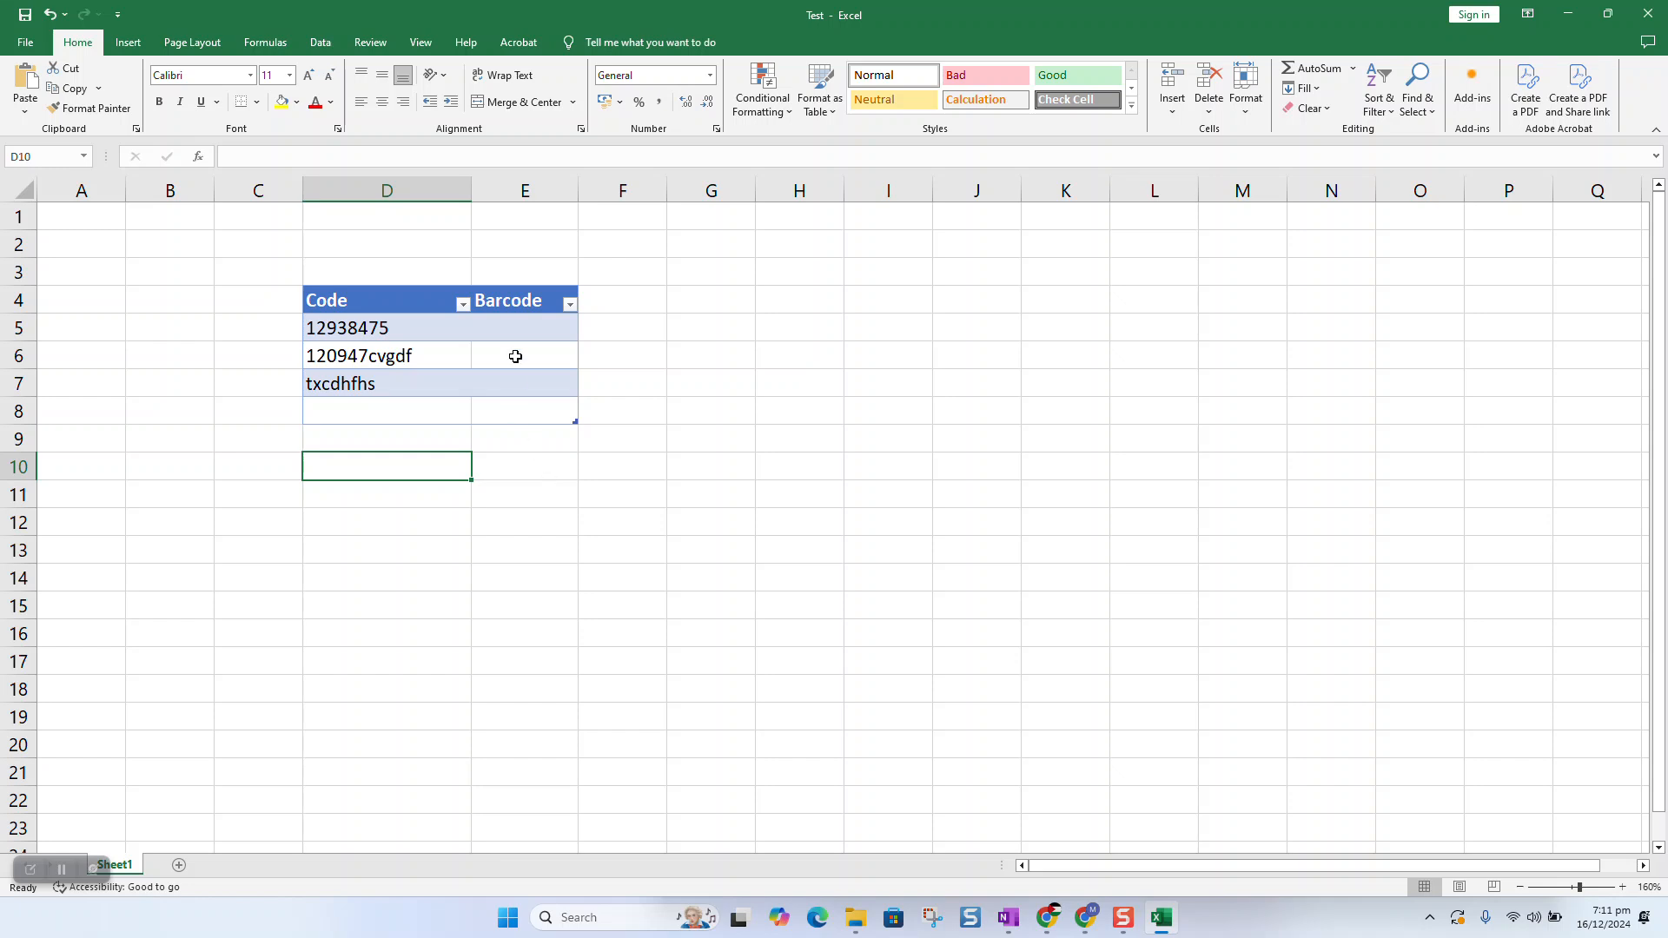
{"action": "left_click", "coordinate": [514, 331]}
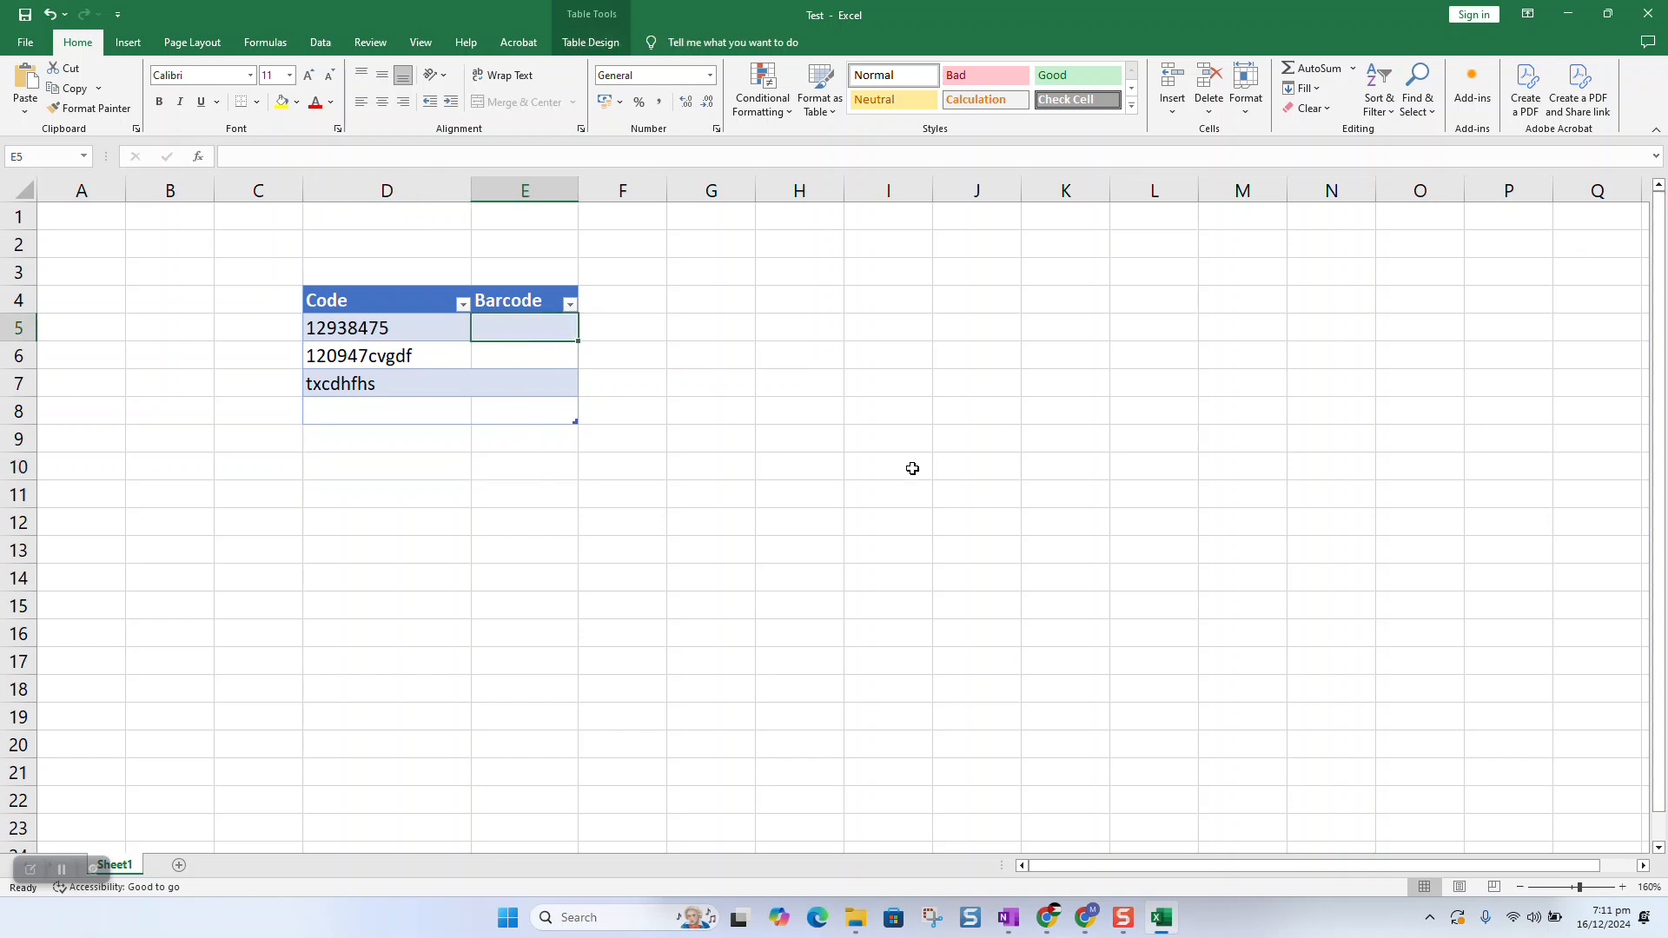
{"action": "type", "text": "=\"("}
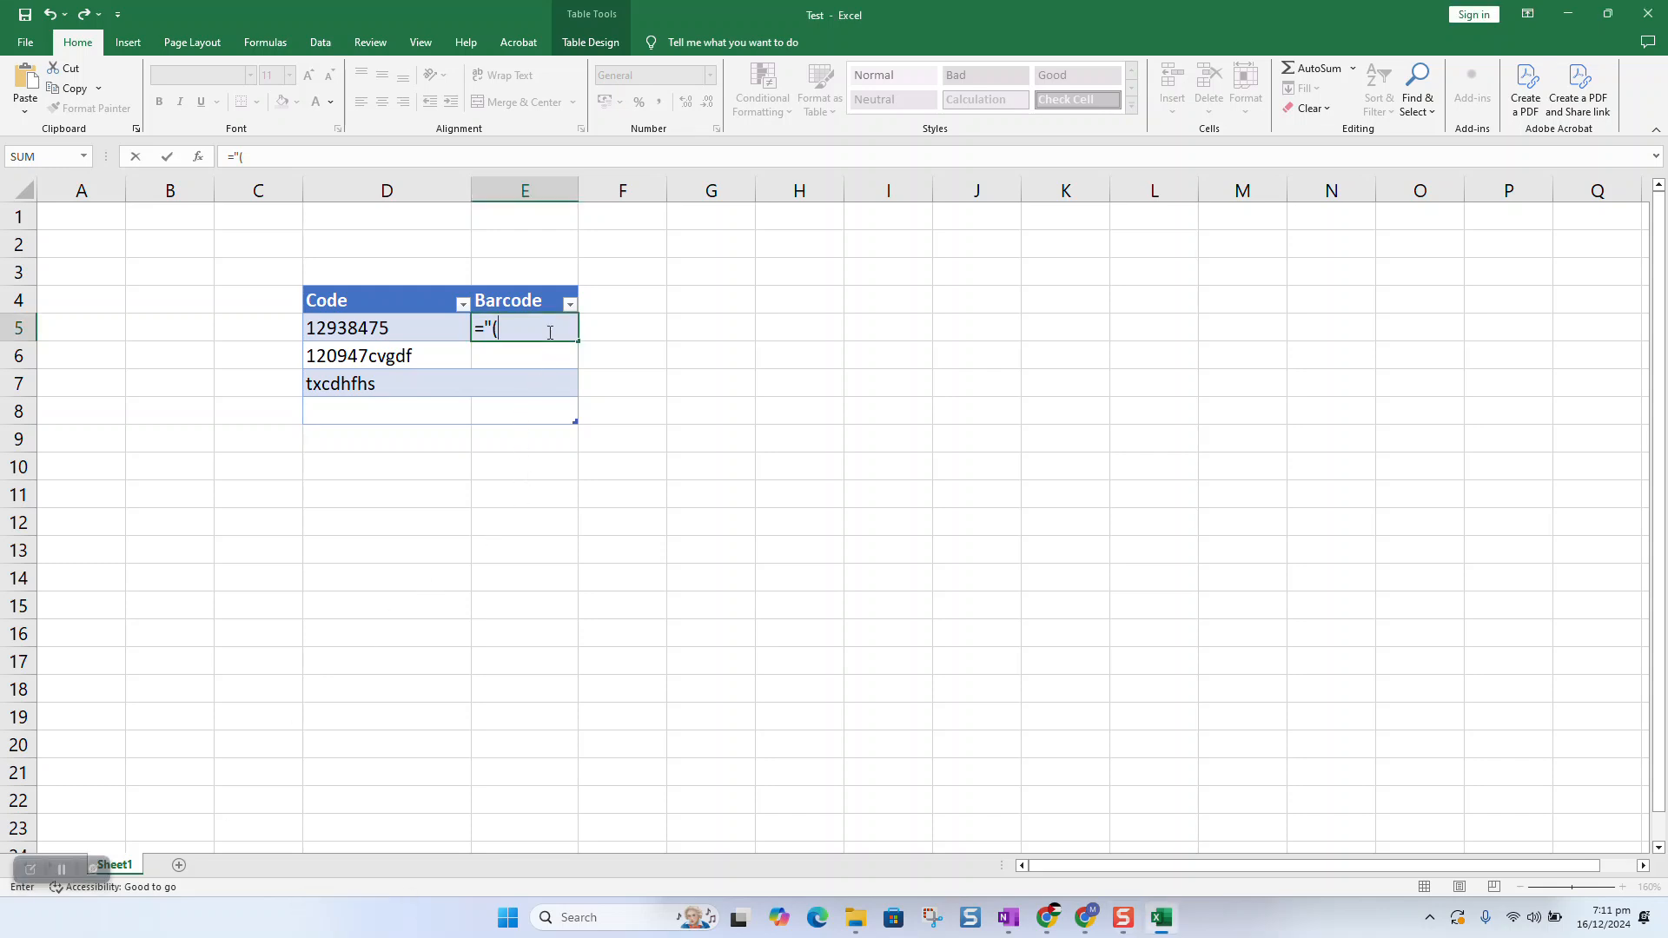
{"action": "type", "text": "&"}
{"action": "left_click", "coordinate": [375, 326]}
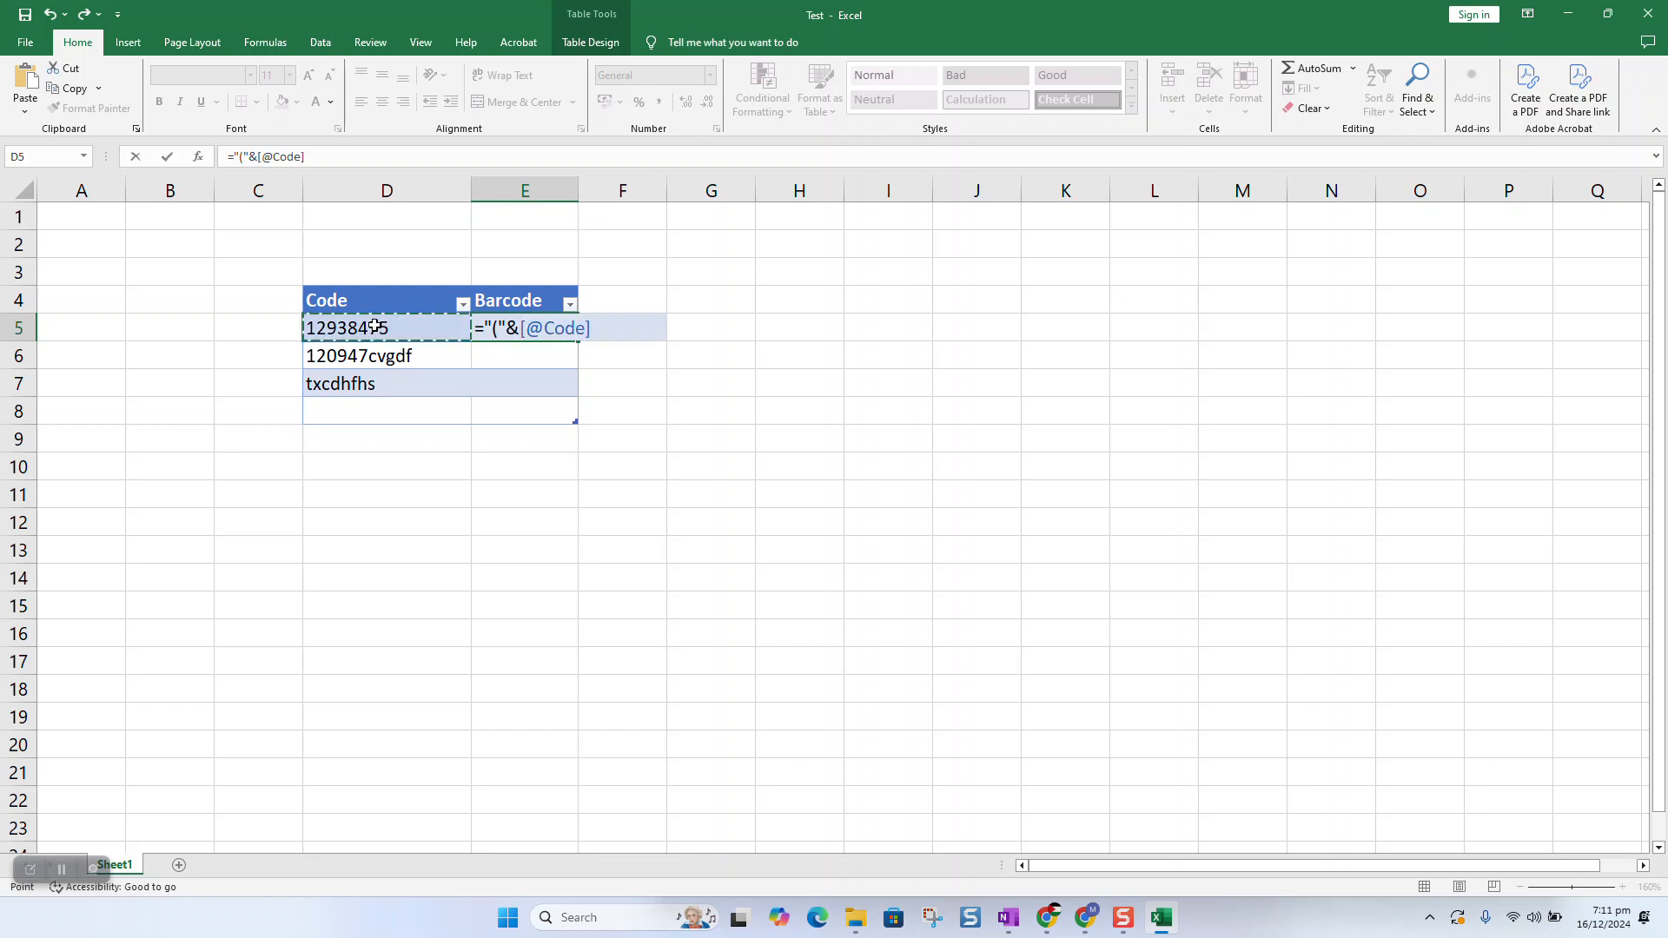
{"action": "type", "text": "&"}
{"action": "key", "text": "Return"}
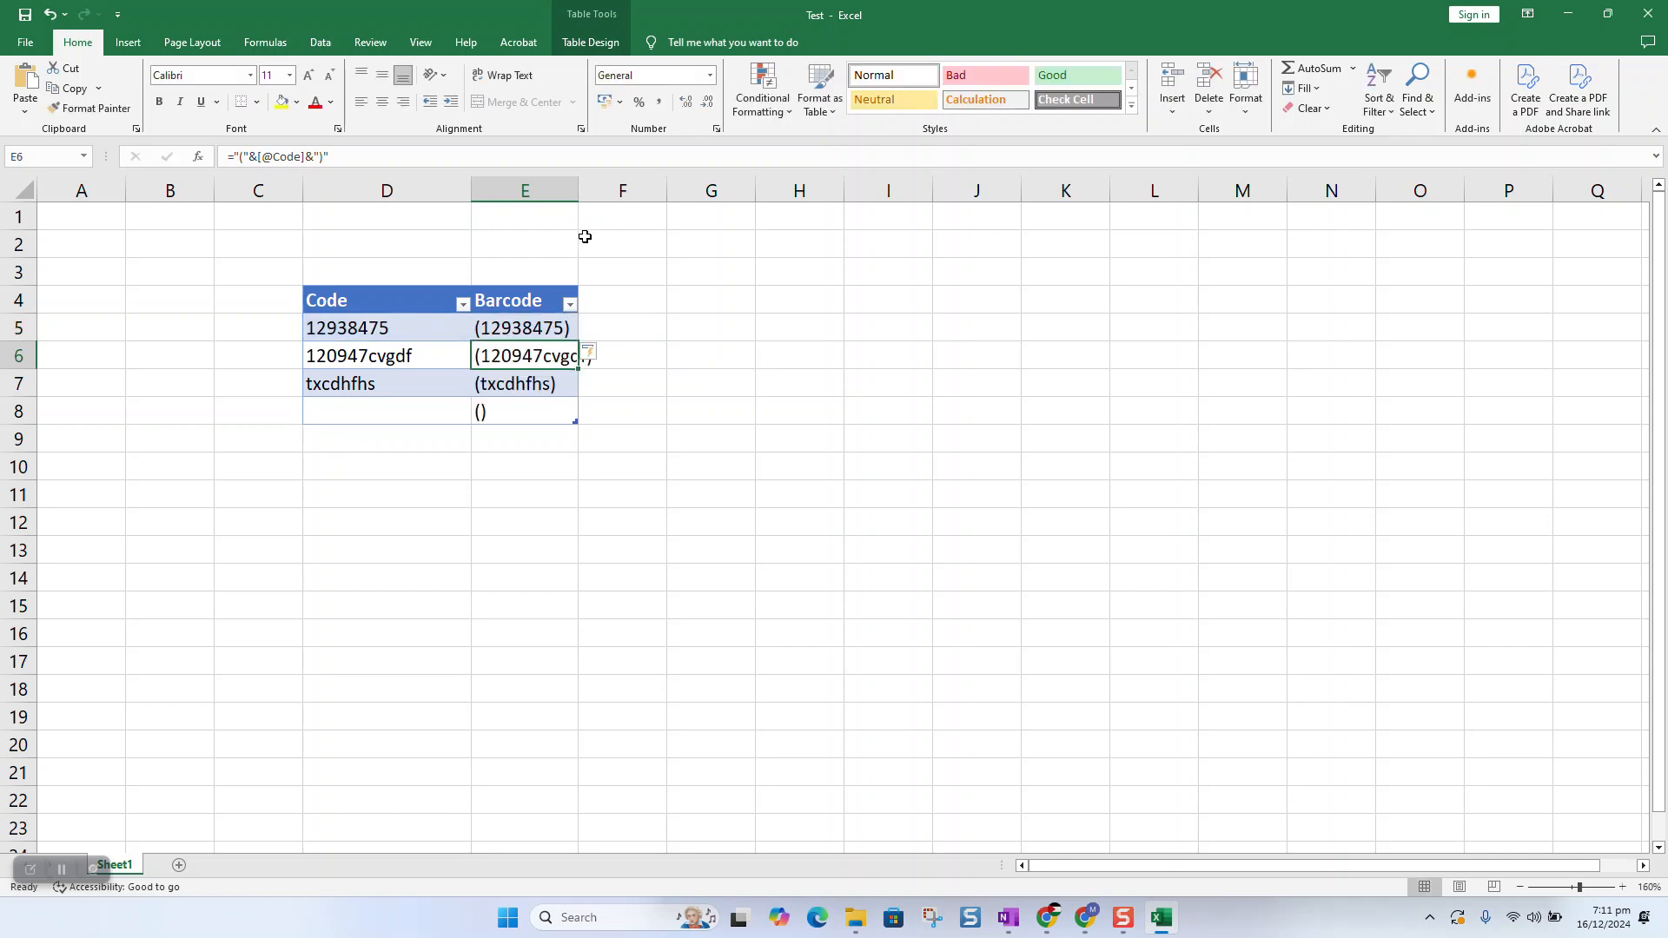
Autofit column E, clear the stray () from E8, and select E5:E7.
{"action": "double_click", "coordinate": [578, 191]}
{"action": "left_click", "coordinate": [539, 417]}
{"action": "key", "text": "Delete"}
{"action": "left_click_drag", "start_coordinate": [544, 316], "coordinate": [526, 369]}
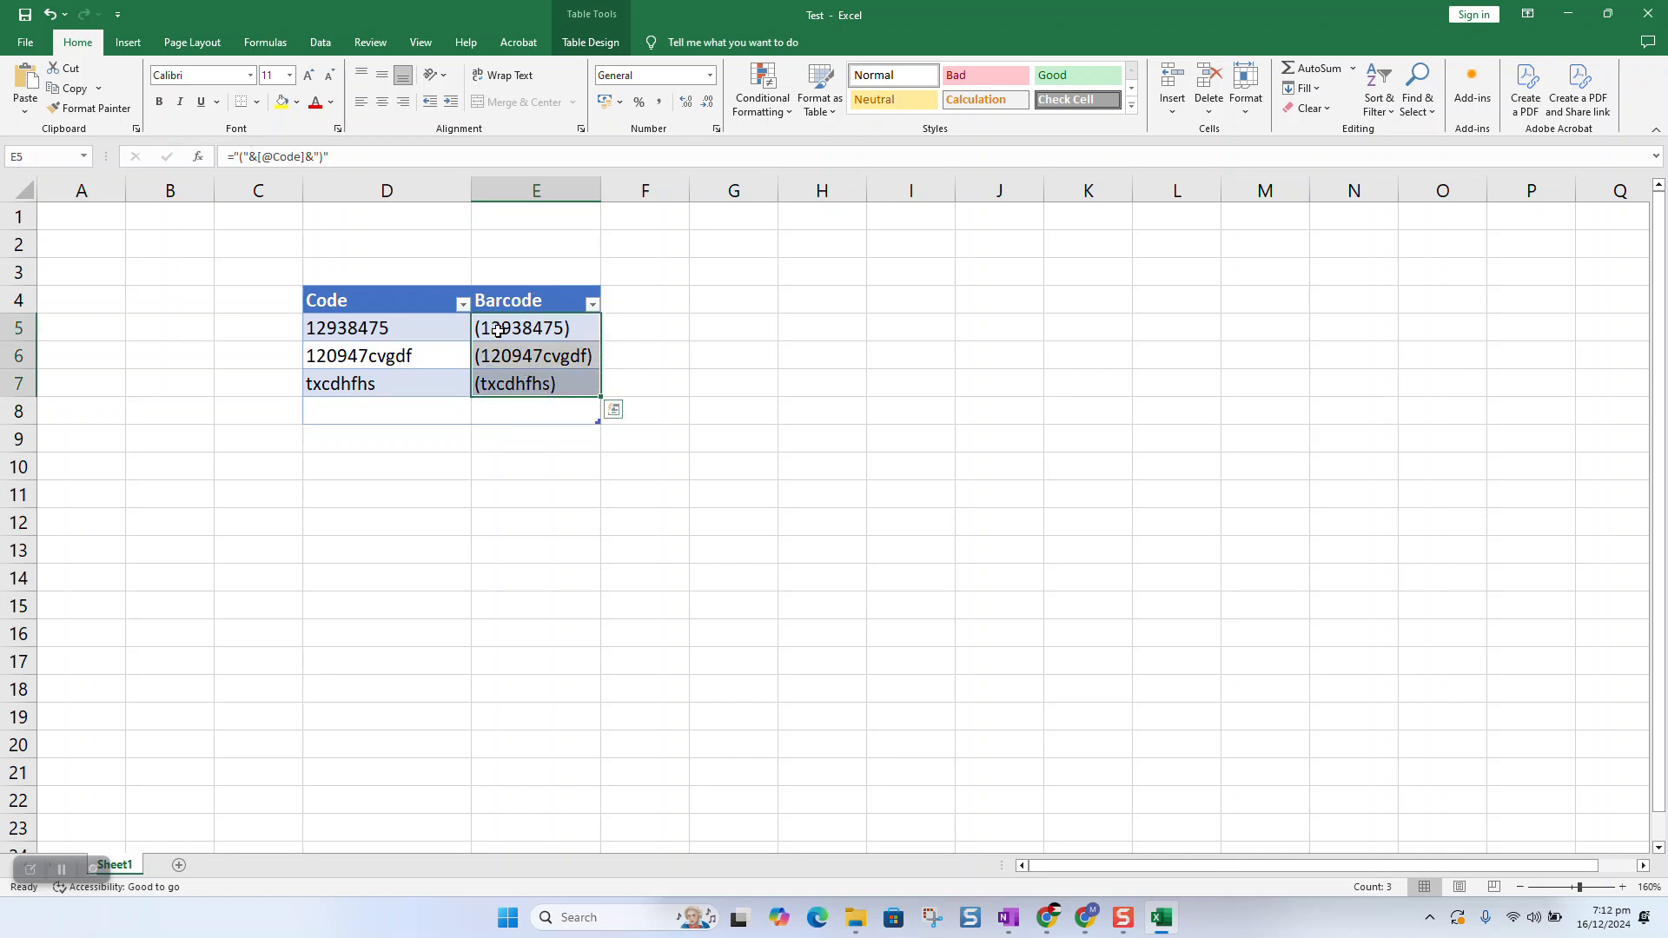
Set E5 to the IDAutomationHC39M font and autofit column E to show the barcode.
{"action": "left_click", "coordinate": [502, 338]}
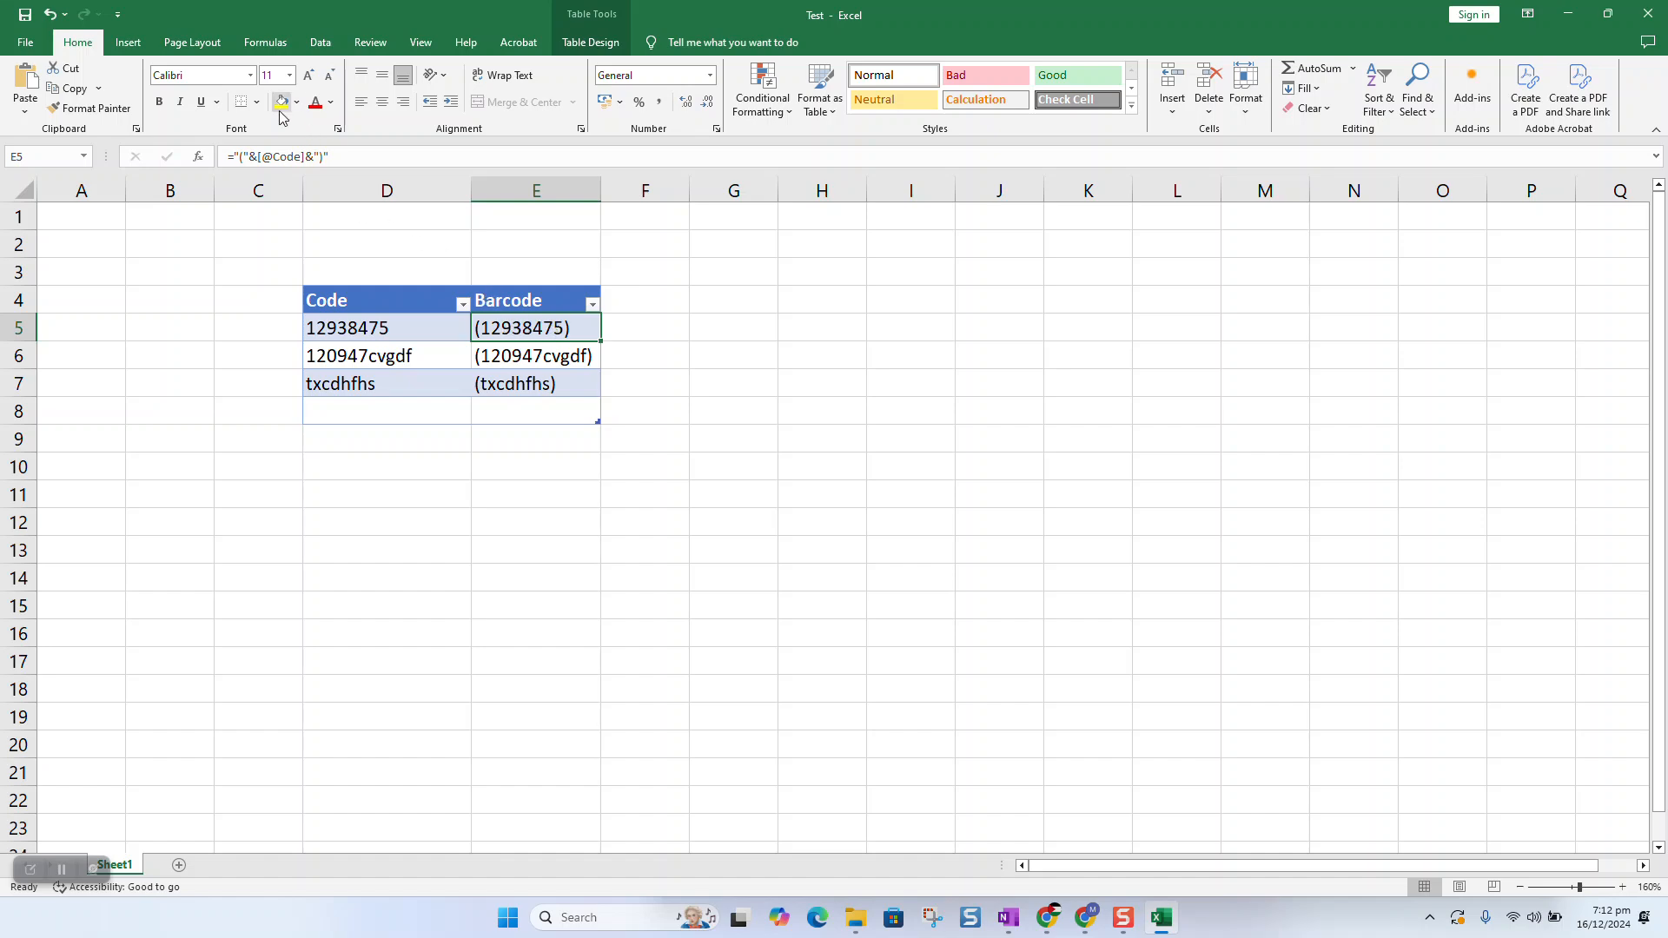
{"action": "left_click", "coordinate": [250, 74]}
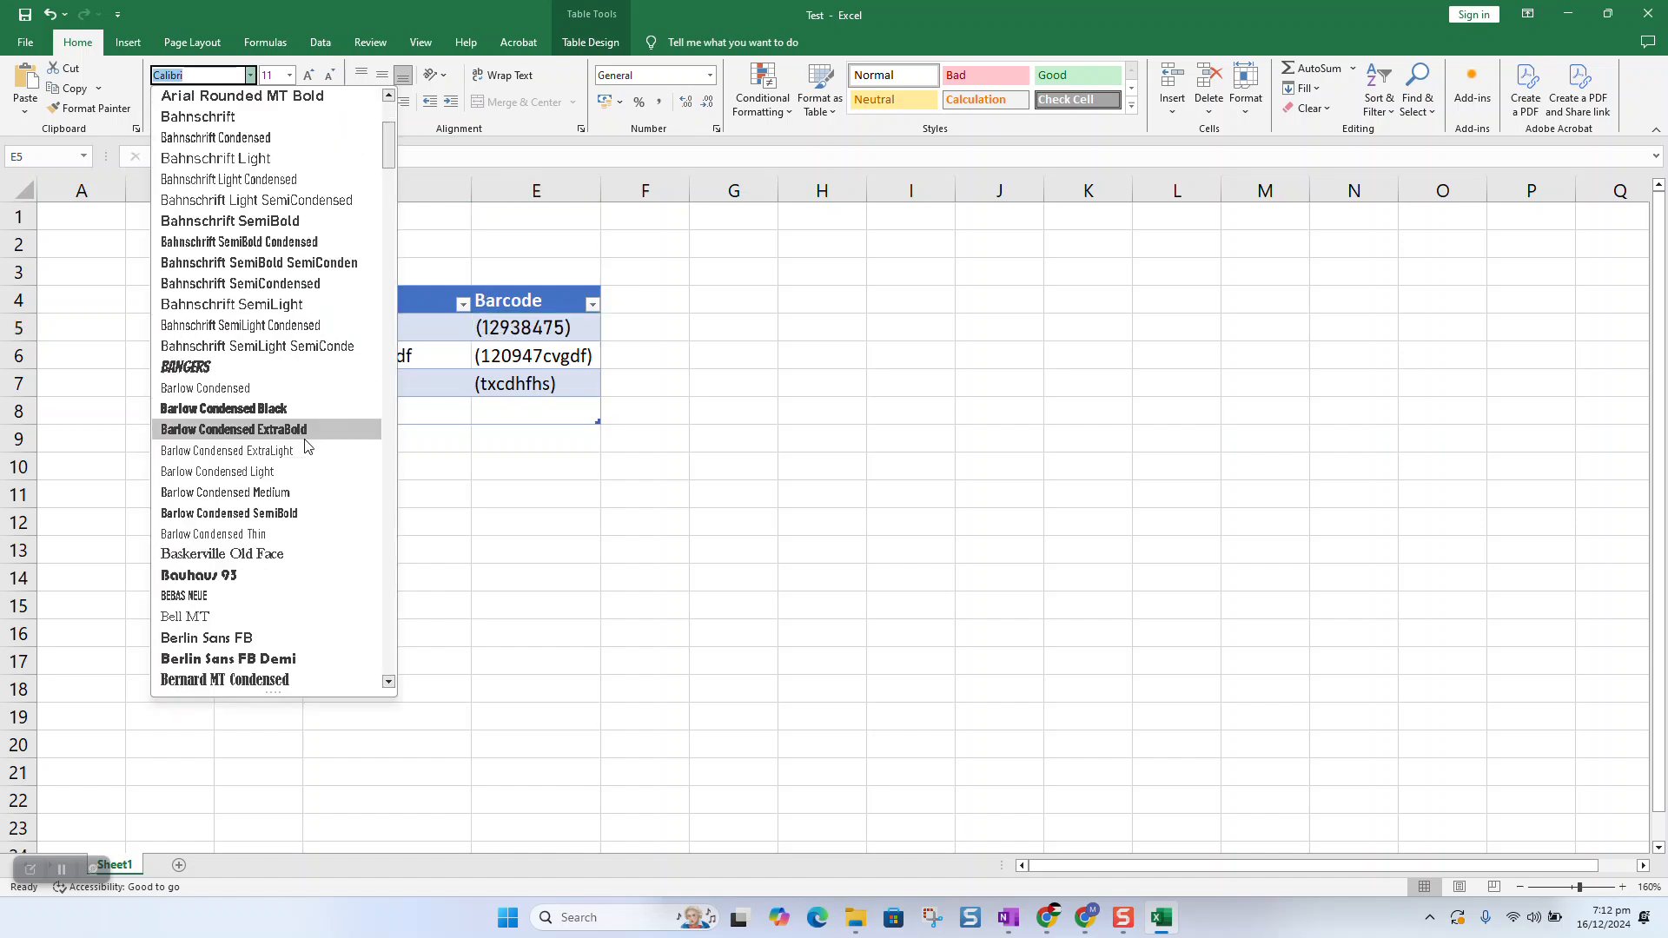
{"action": "scroll", "coordinate": [330, 391], "scroll_direction": "down", "scroll_amount": 10}
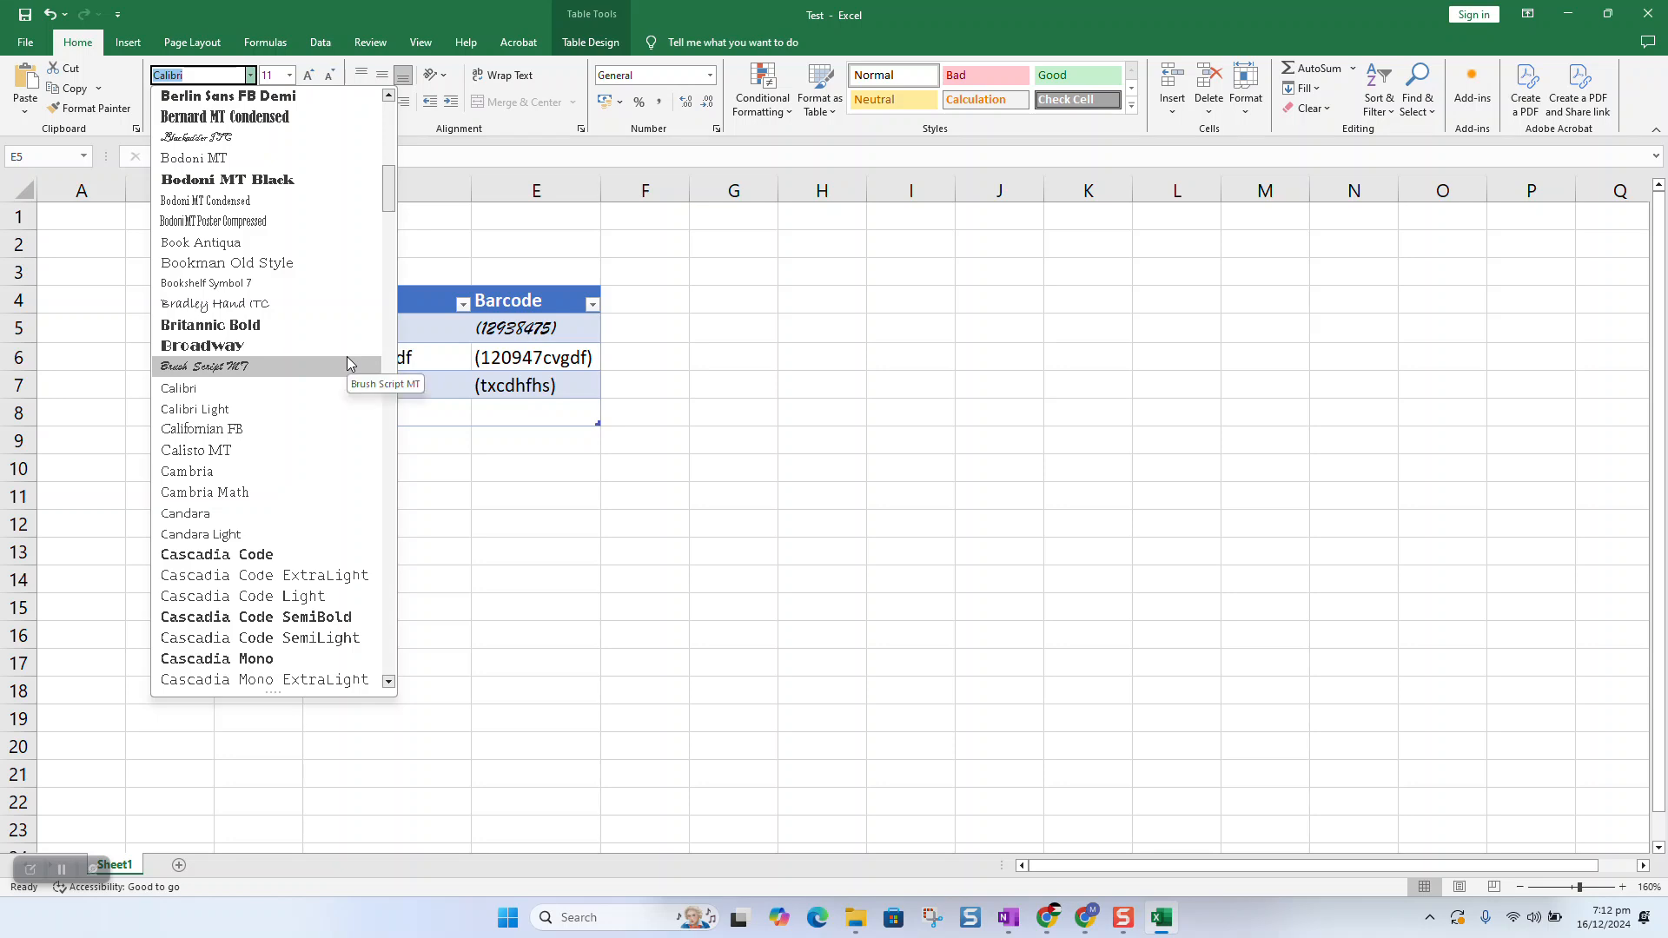
{"action": "type", "text": "IDAutomationHC39"}
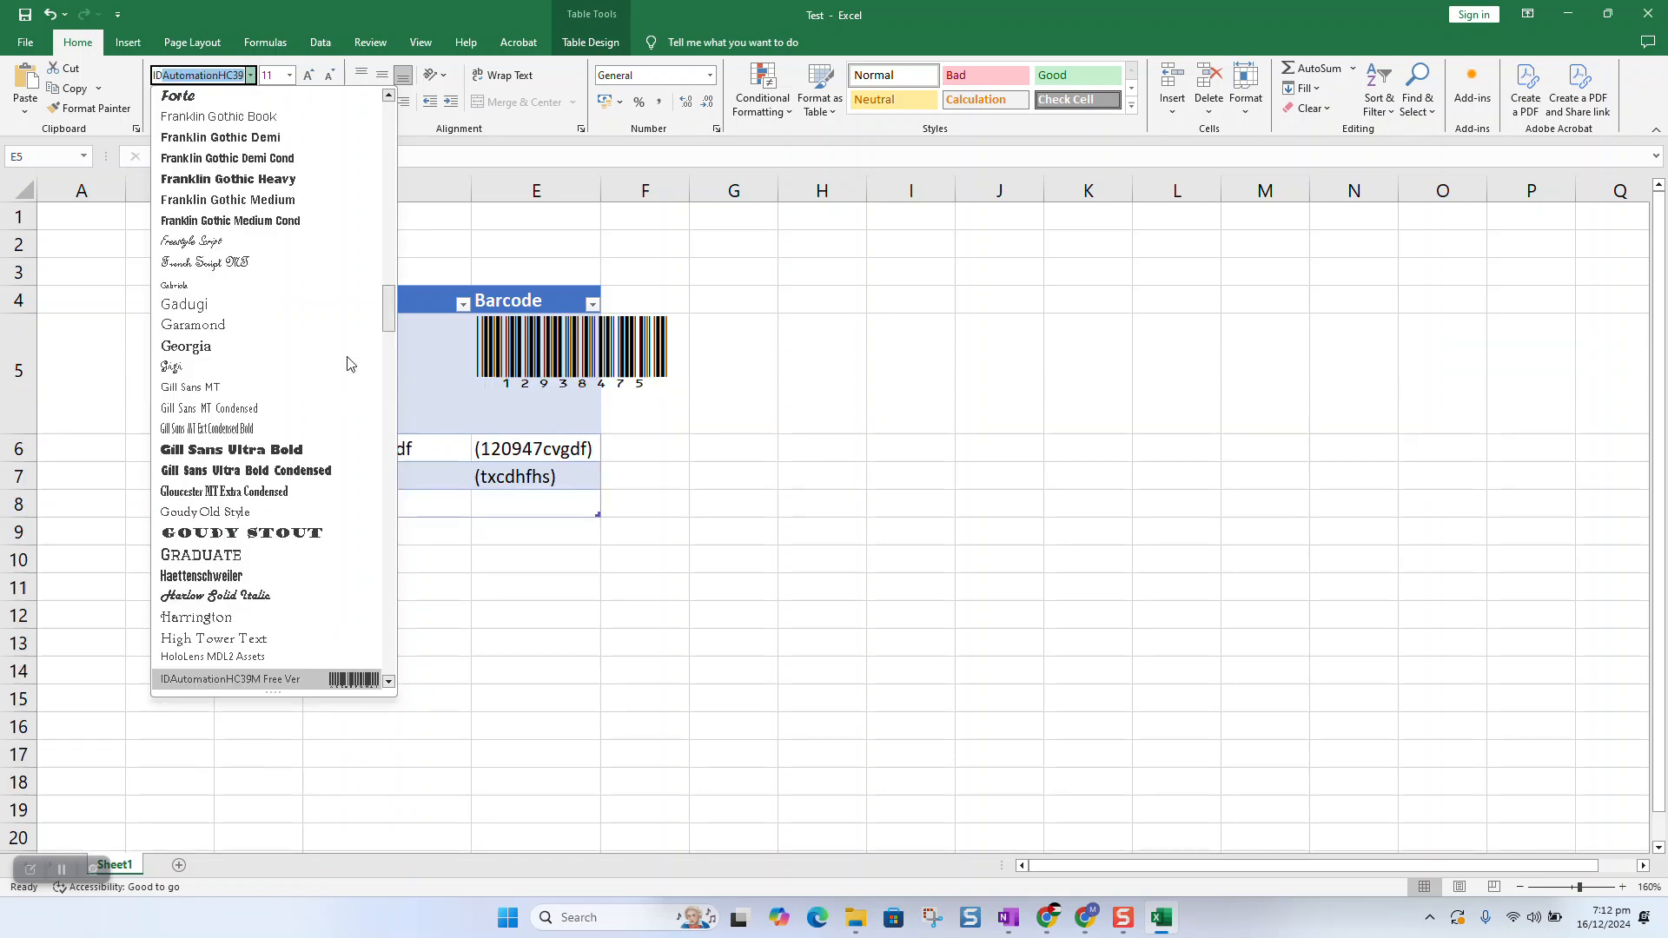
{"action": "key", "text": "Return"}
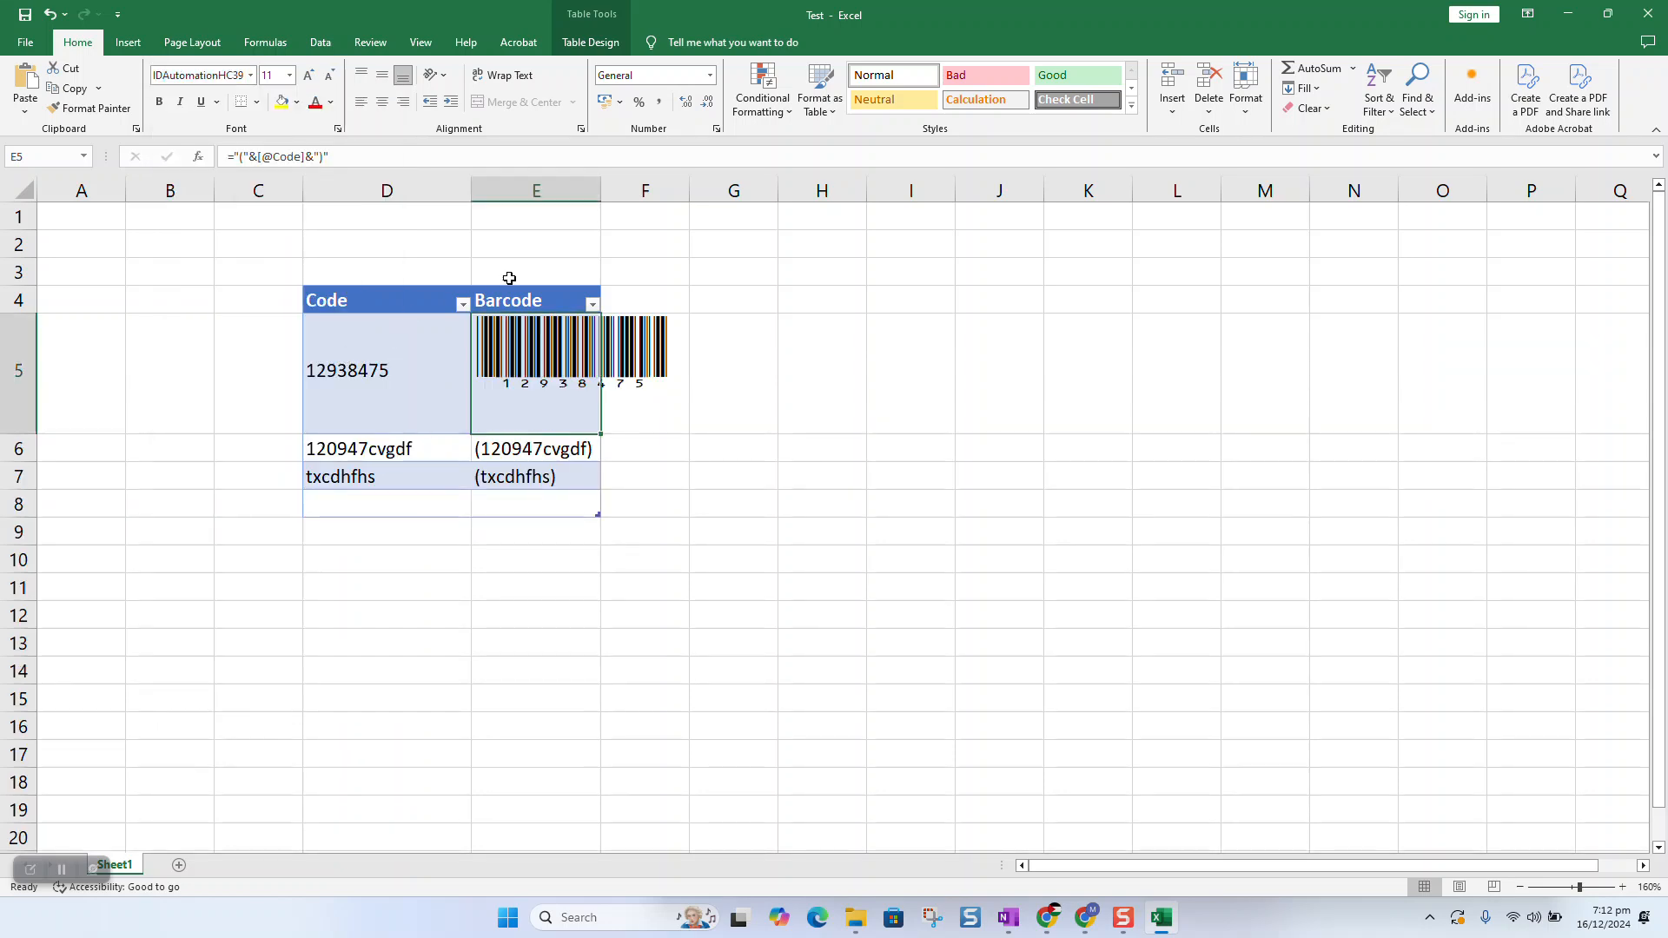
{"action": "double_click", "coordinate": [599, 199]}
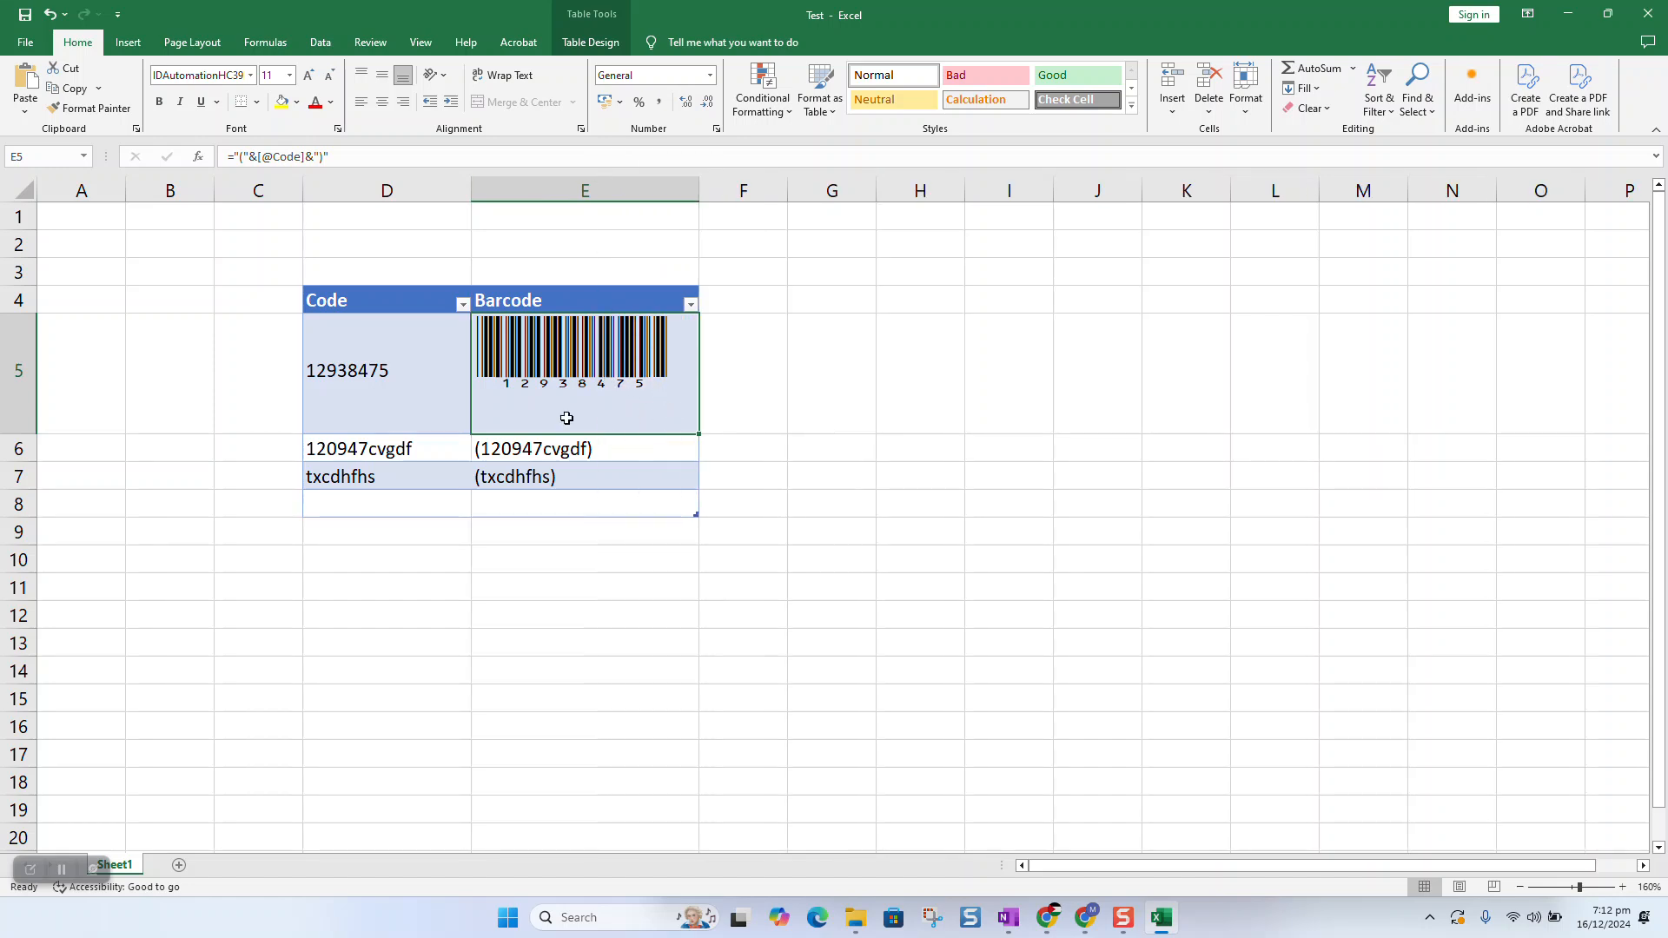
Paint E5's barcode formatting onto E6:E8 and autofit column E so the barcodes fit.
{"action": "left_click", "coordinate": [84, 109]}
{"action": "left_click_drag", "start_coordinate": [580, 442], "coordinate": [580, 505]}
{"action": "left_click", "coordinate": [700, 162]}
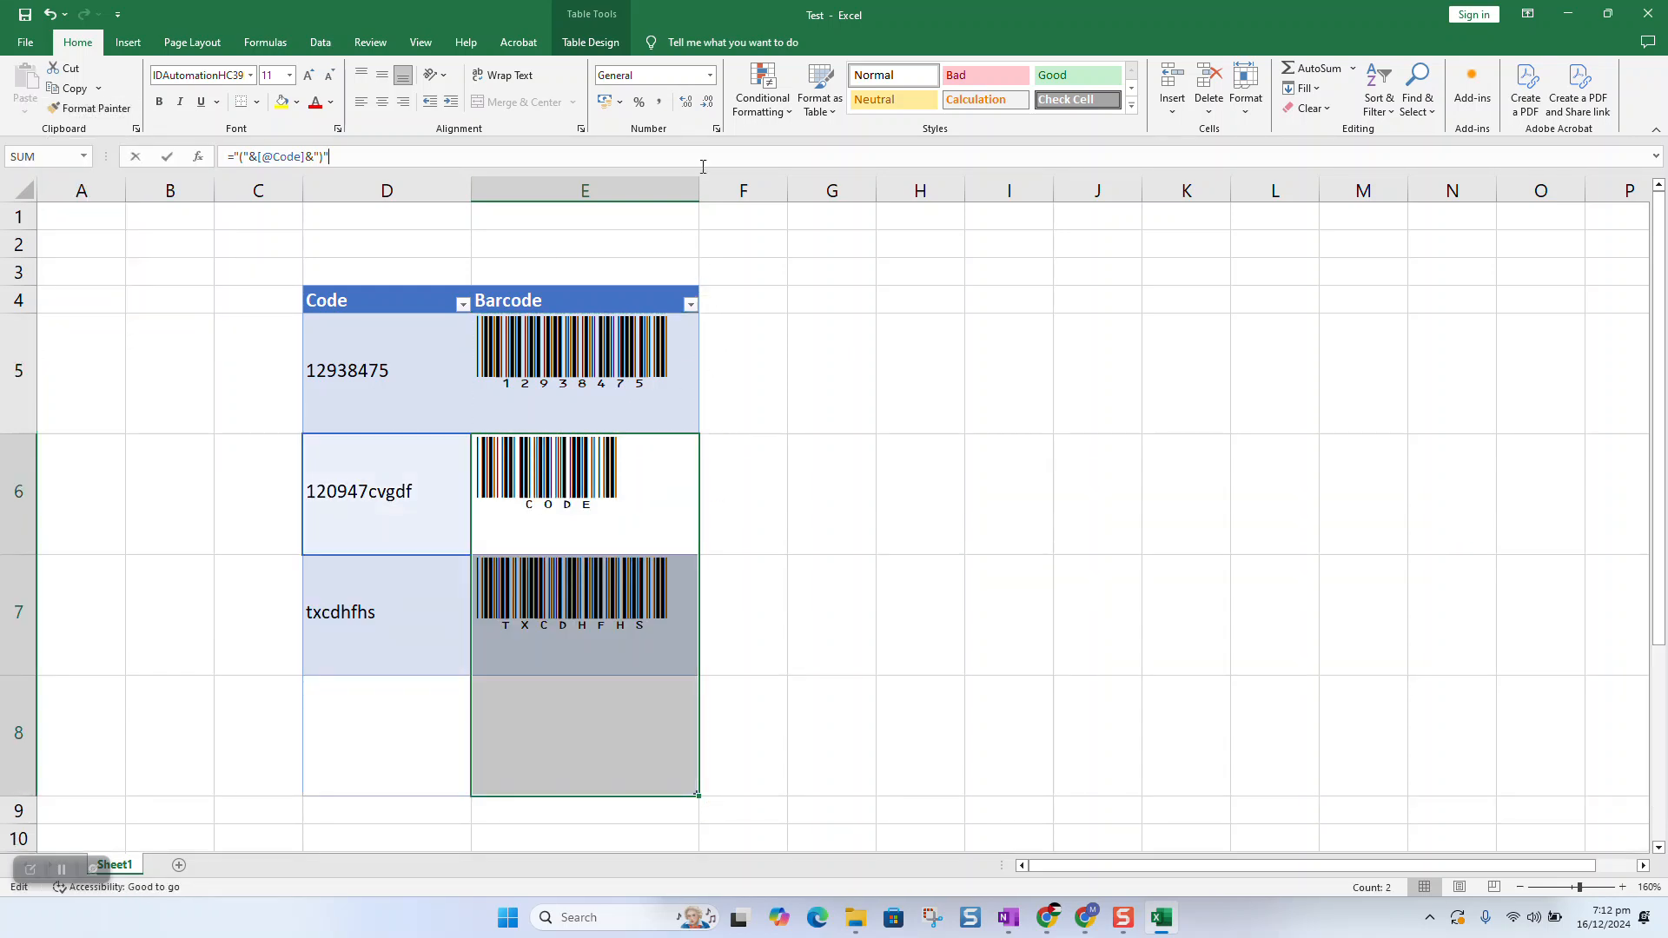
{"action": "left_click", "coordinate": [697, 183]}
{"action": "double_click", "coordinate": [698, 183]}
{"action": "left_click", "coordinate": [504, 636]}
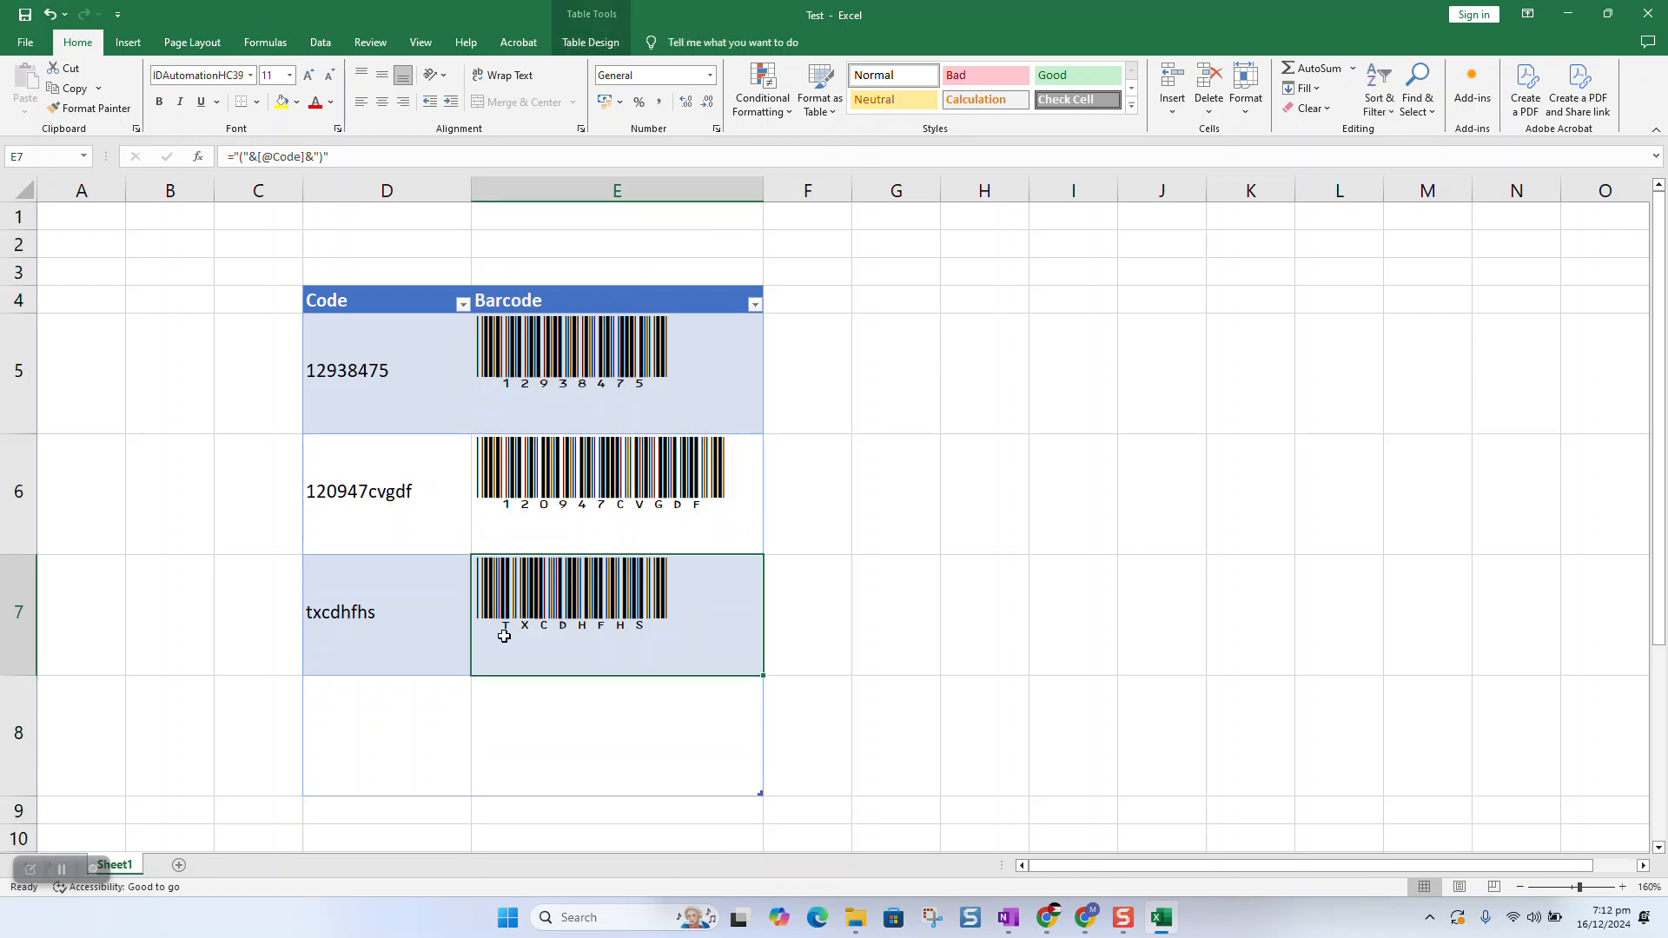
{"action": "double_click", "coordinate": [362, 489]}
{"action": "type", "text": "d"}
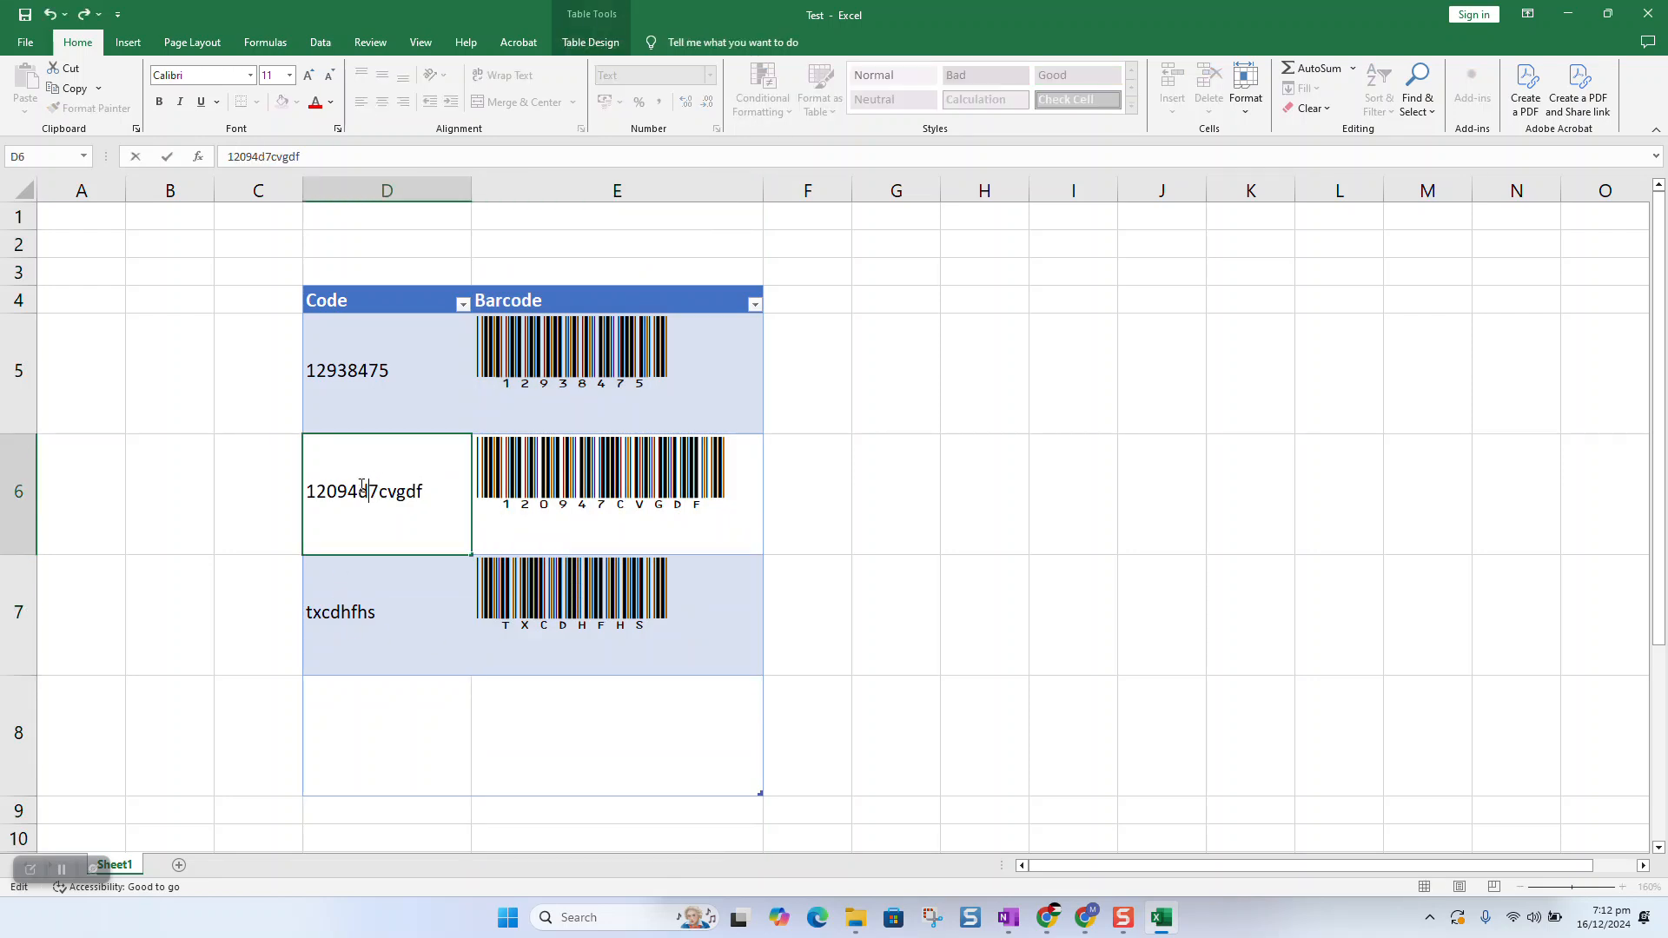
{"action": "key", "text": "Return"}
{"action": "double_click", "coordinate": [388, 609]}
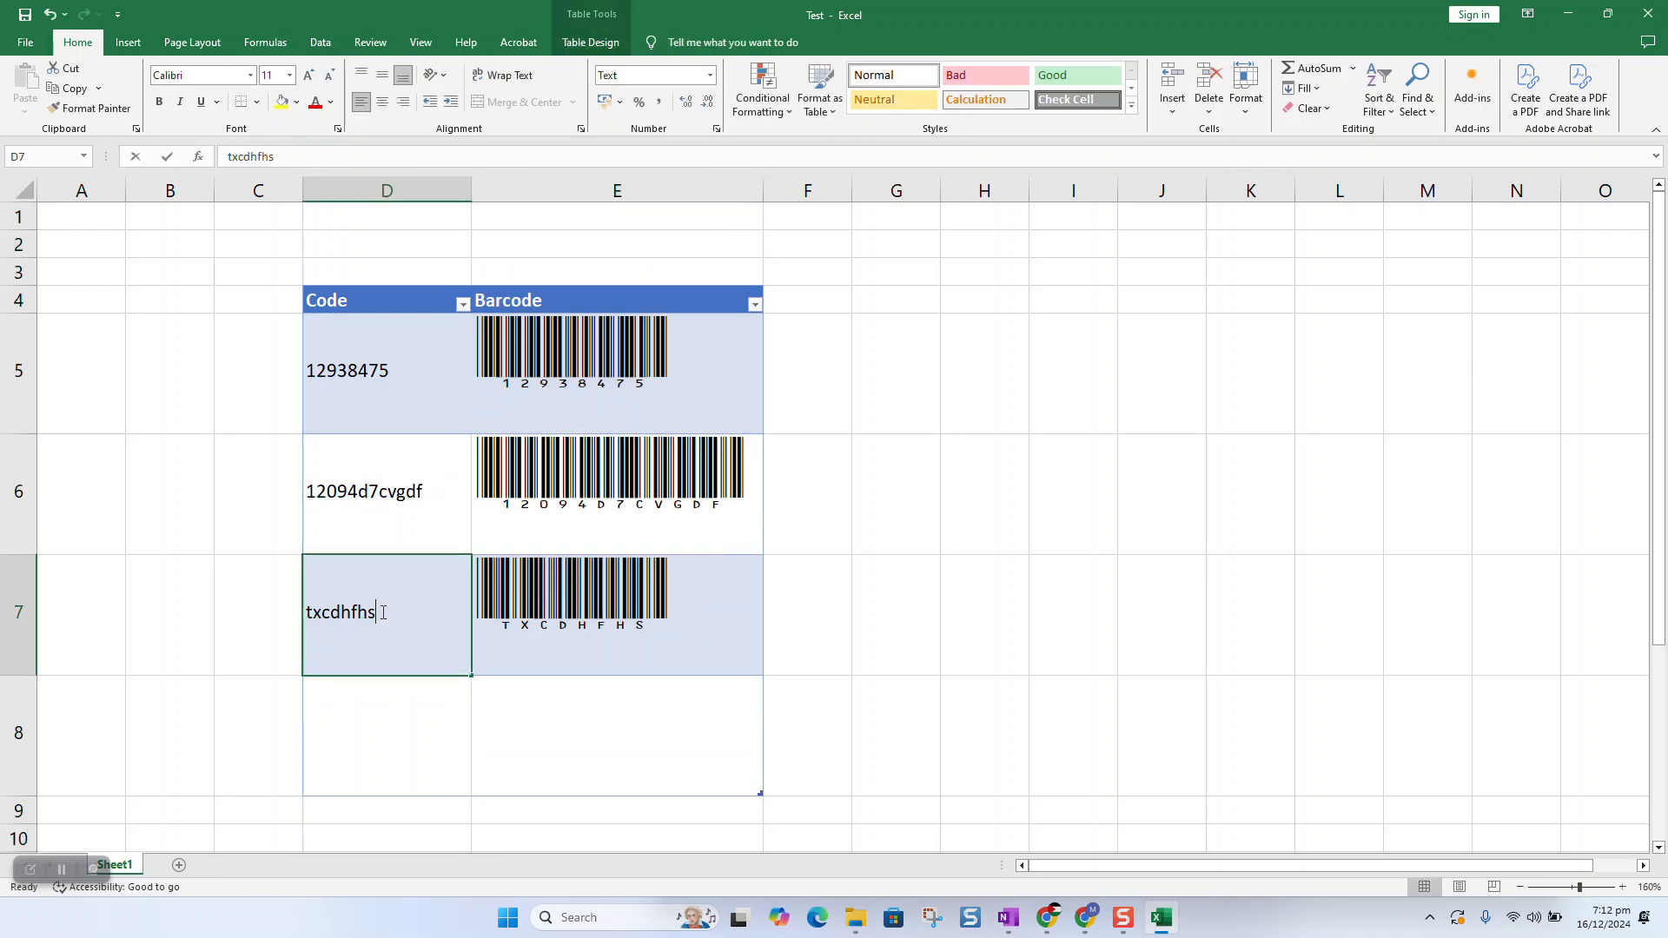
{"action": "type", "text": "123"}
{"action": "key", "text": "Return"}
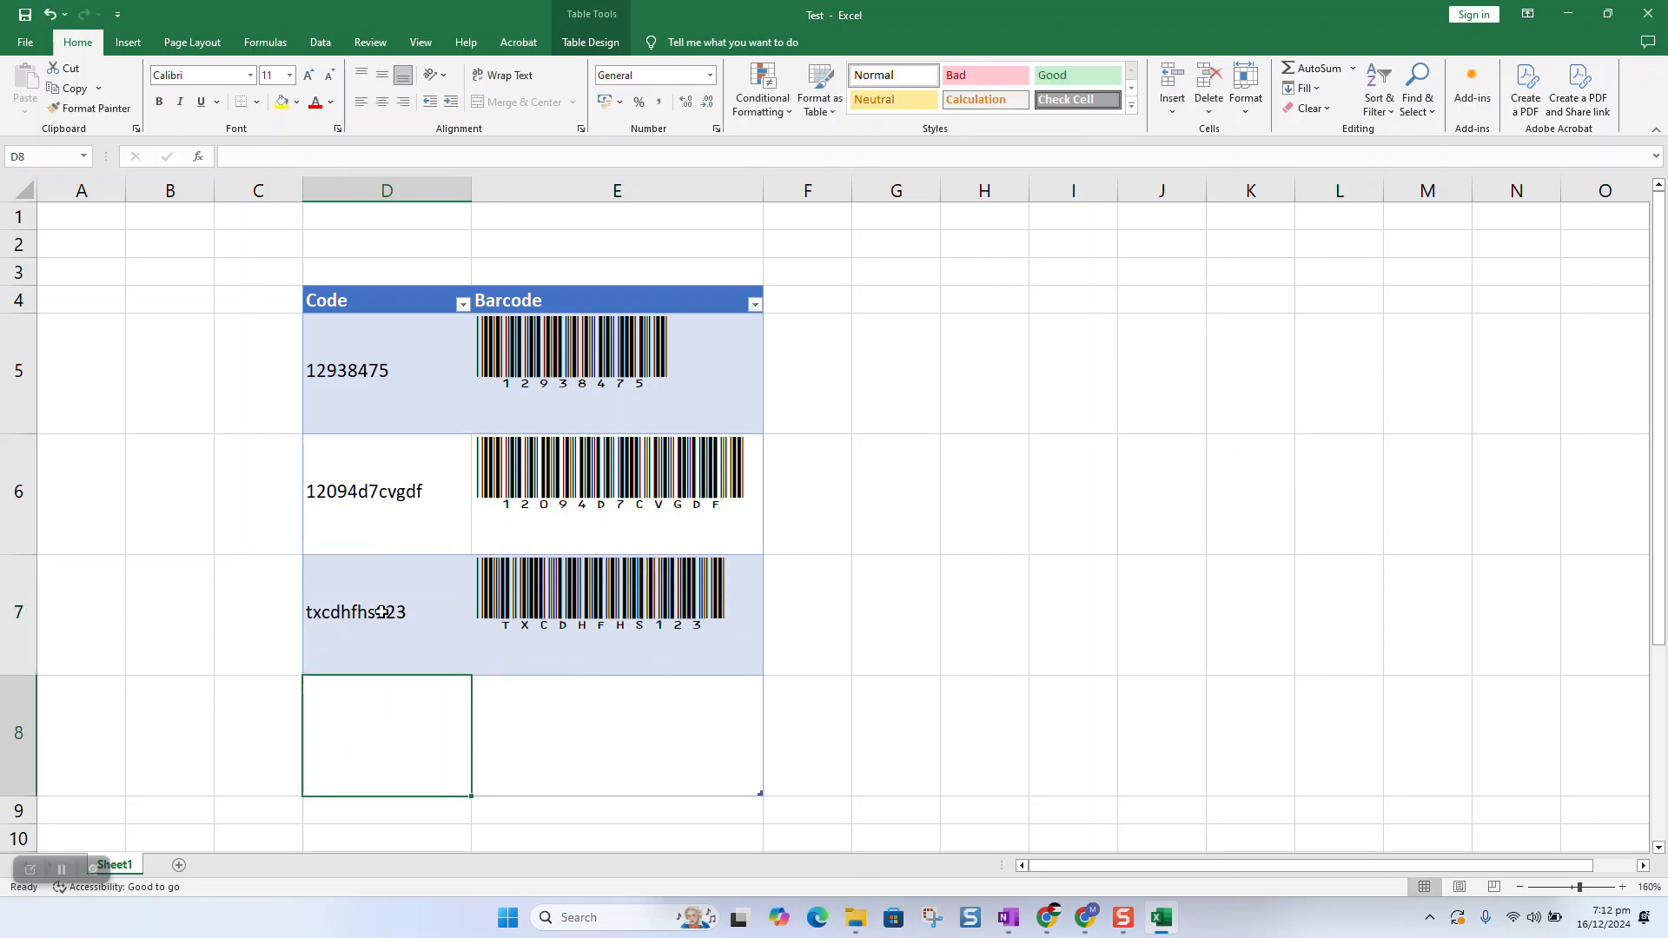